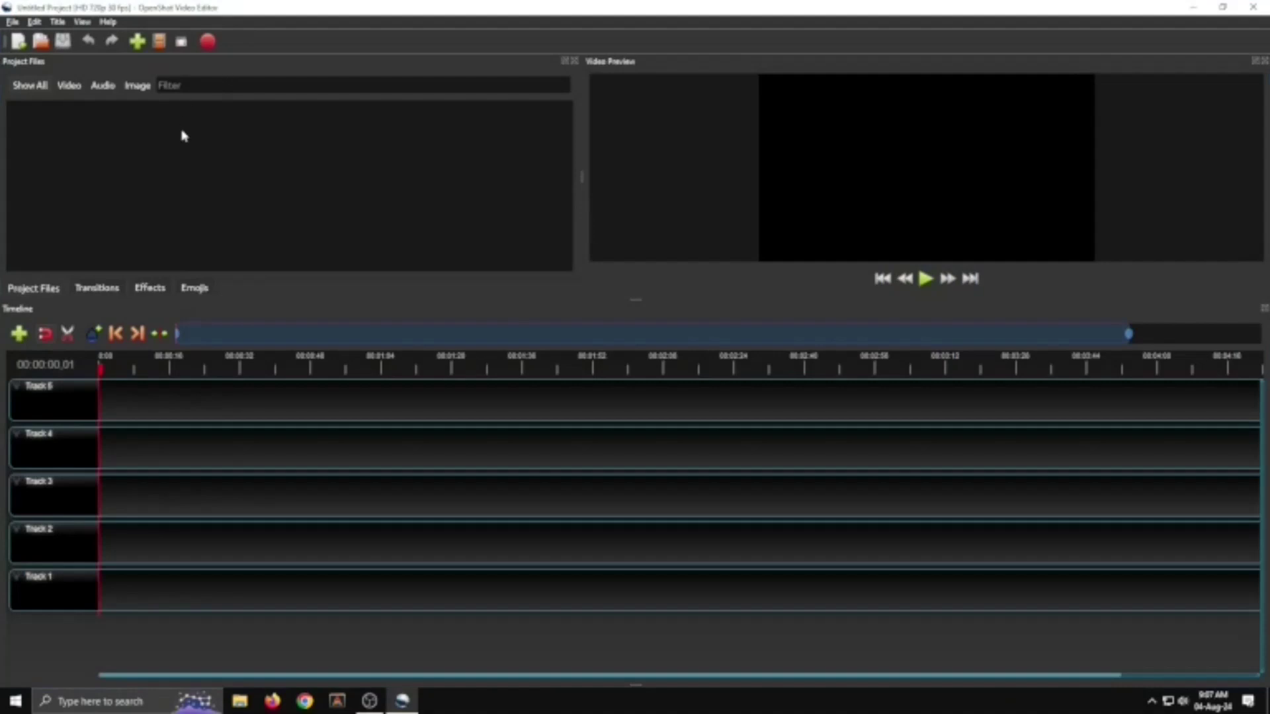
# Drag the Timeline splitter down to enlarge the Project Files and Video Preview panels
pyautogui.moveTo(661, 276); pyautogui.dragTo(673, 469)
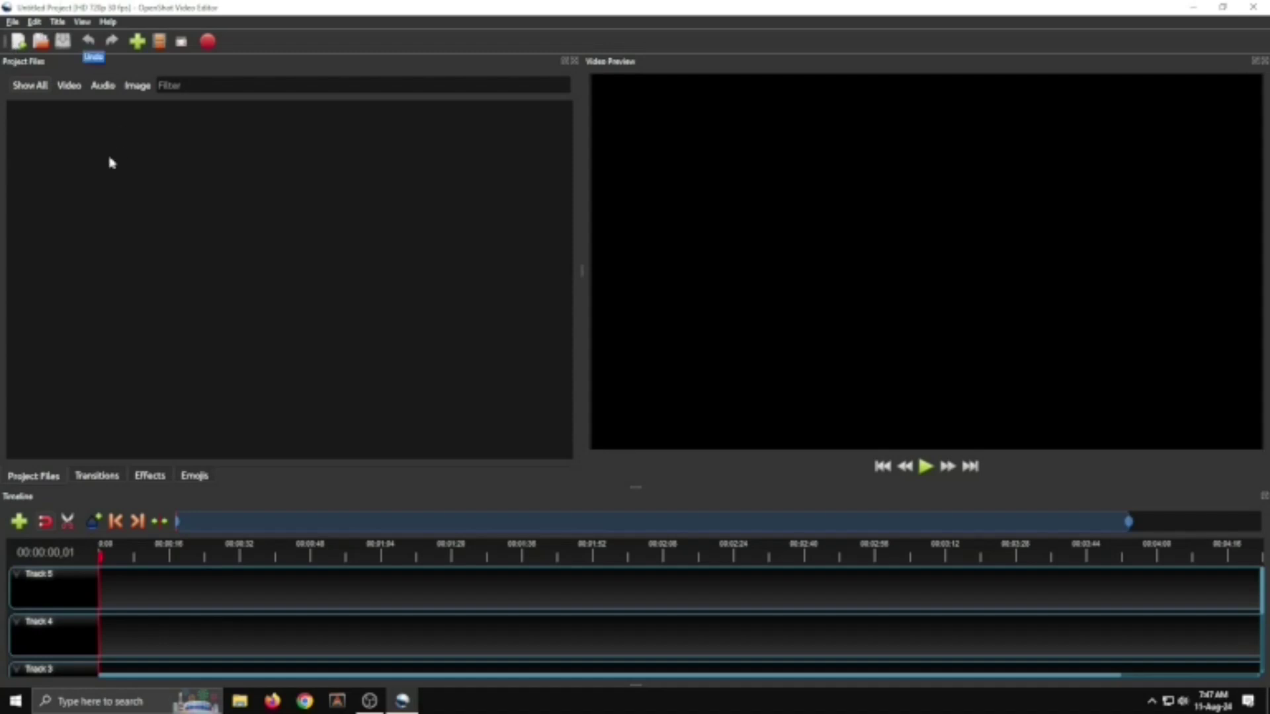
# Switch the window to View > Views > Simple View, then bring up the Title menu
pyautogui.click(82, 22)
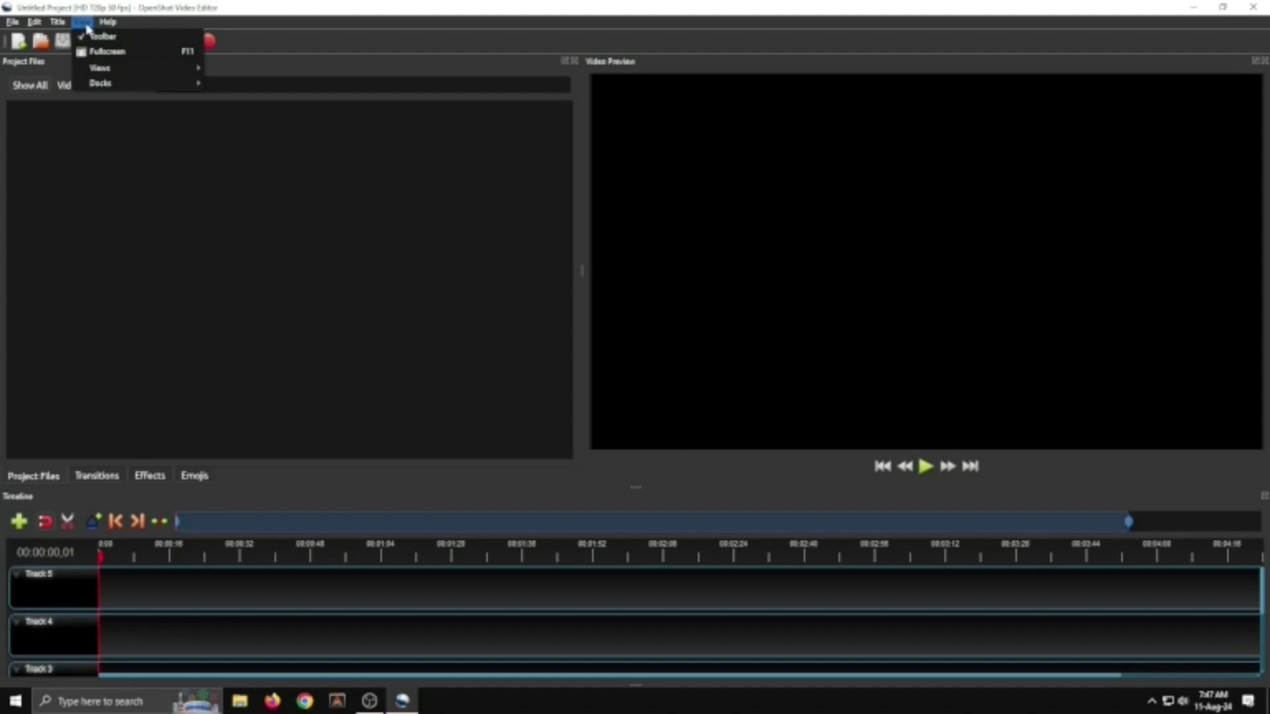
pyautogui.moveTo(101, 68)
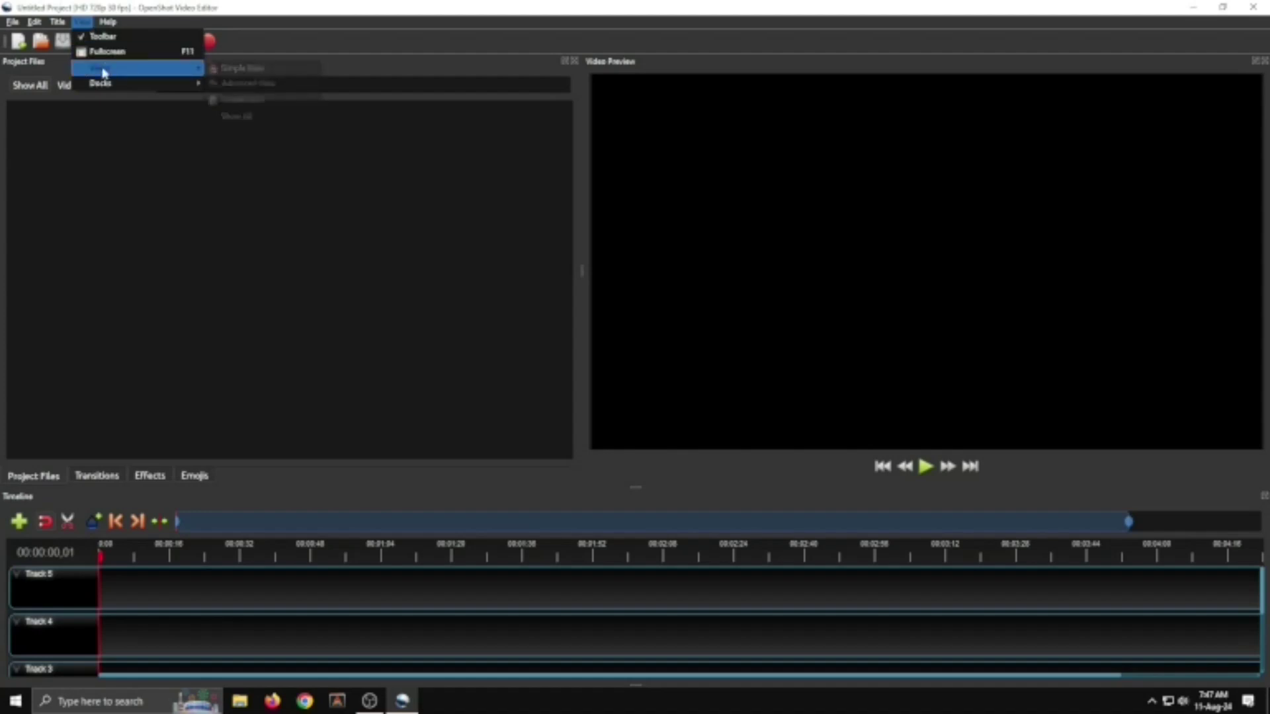
pyautogui.click(232, 68)
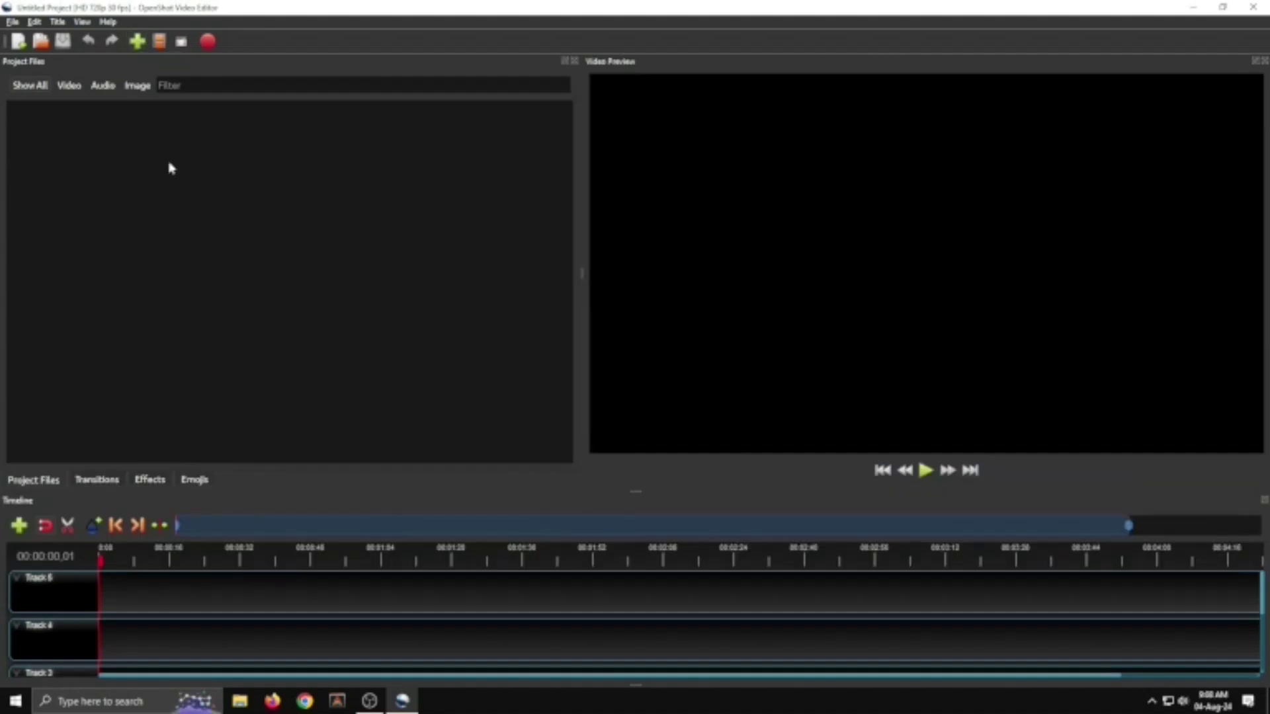
pyautogui.click(57, 22)
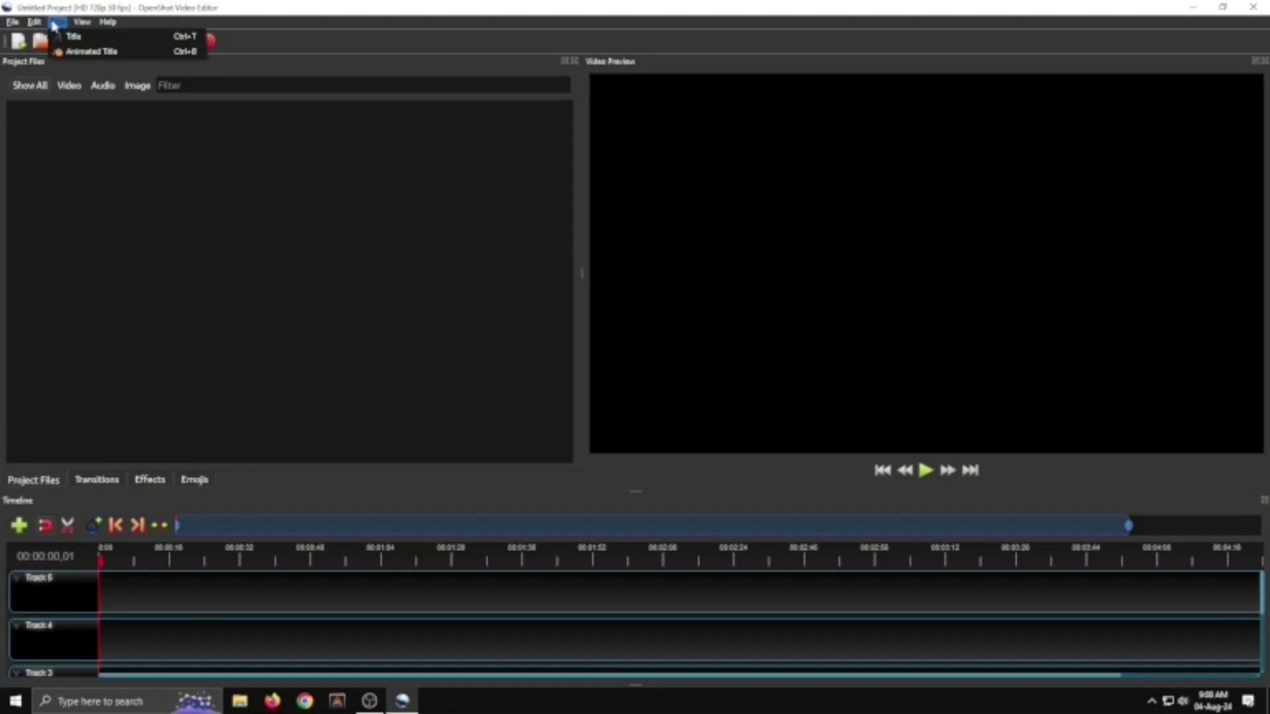
# Start a new title from the Sunset template with Line 1 reading 'Peacock'
pyautogui.click(67, 38)
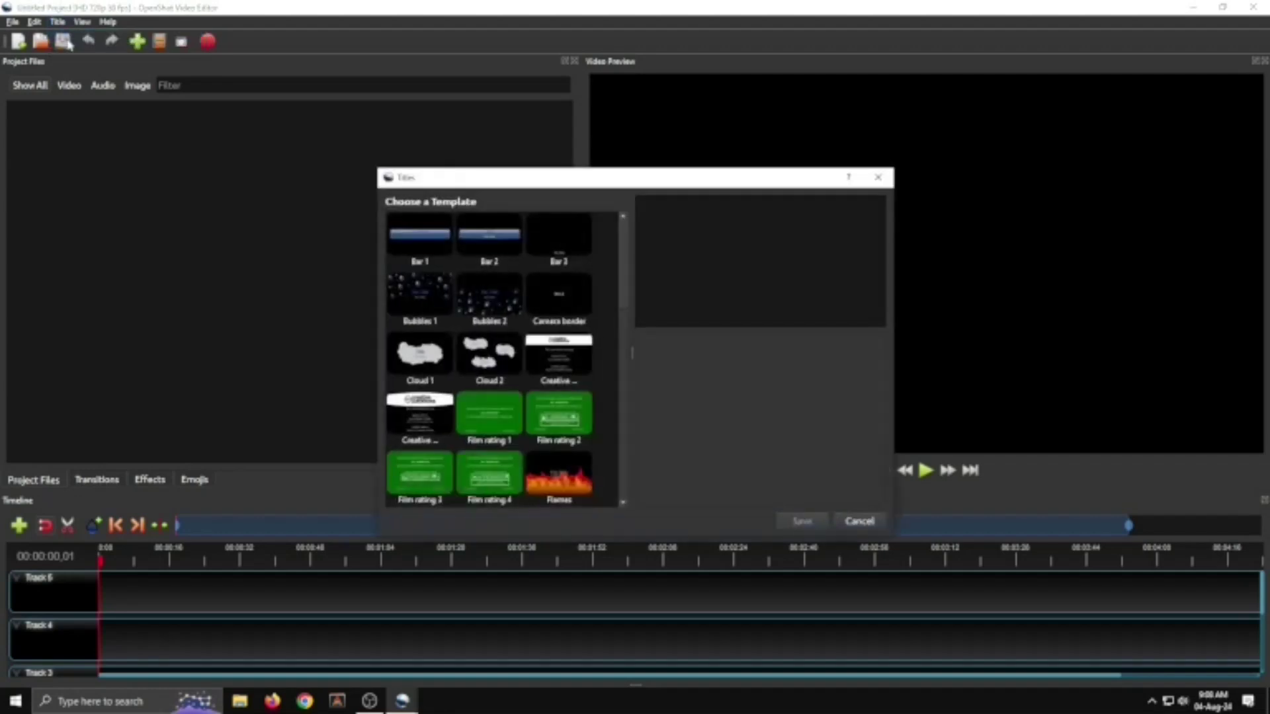
pyautogui.moveTo(571, 169); pyautogui.dragTo(577, 419)
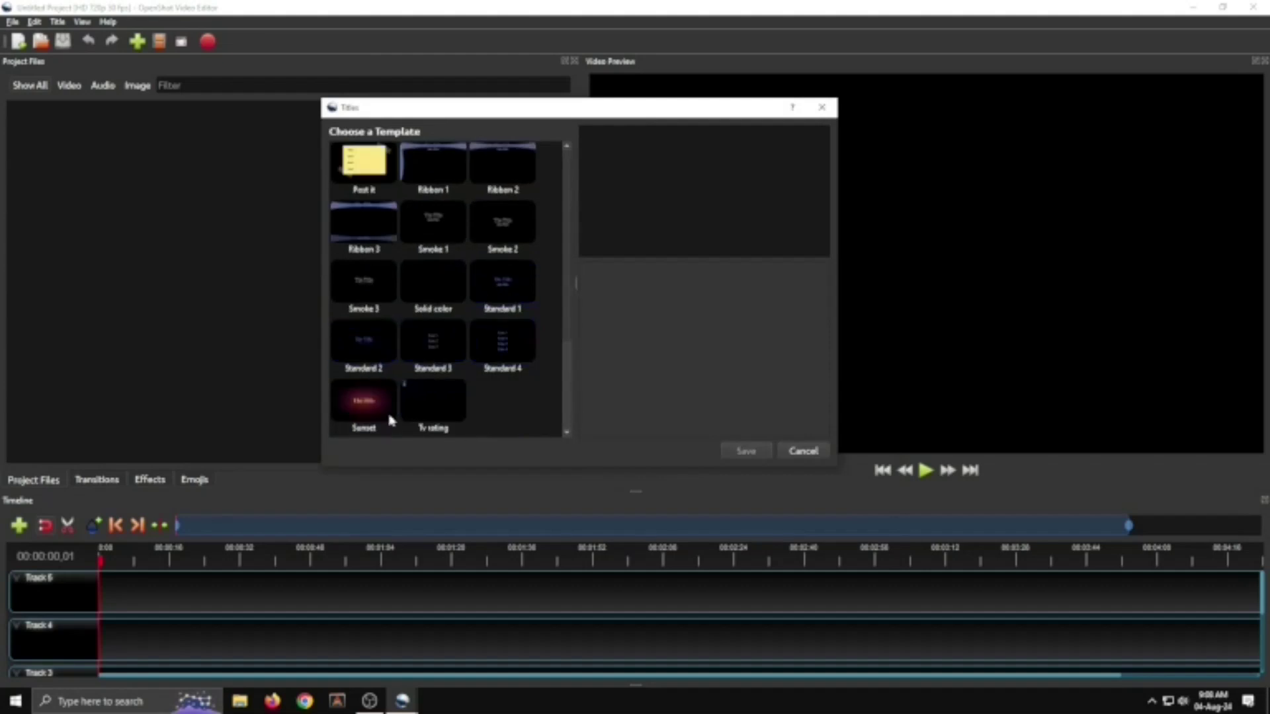
pyautogui.click(361, 405)
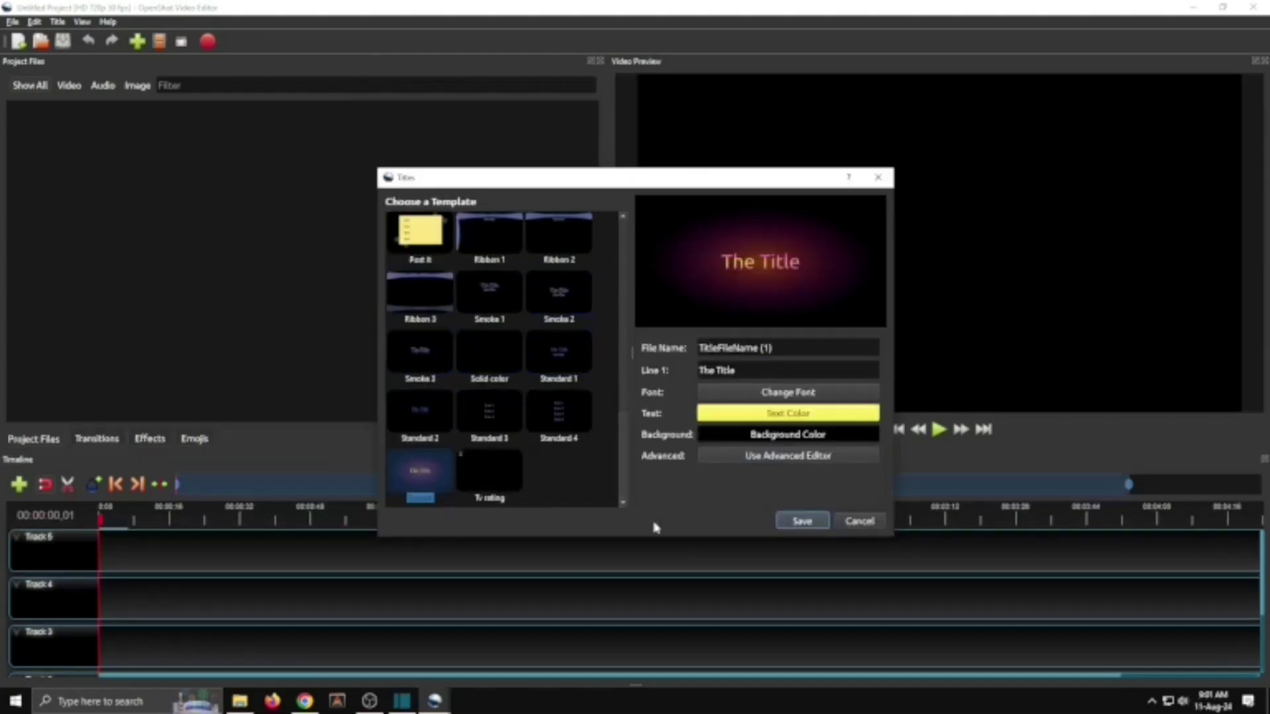
pyautogui.click(803, 521)
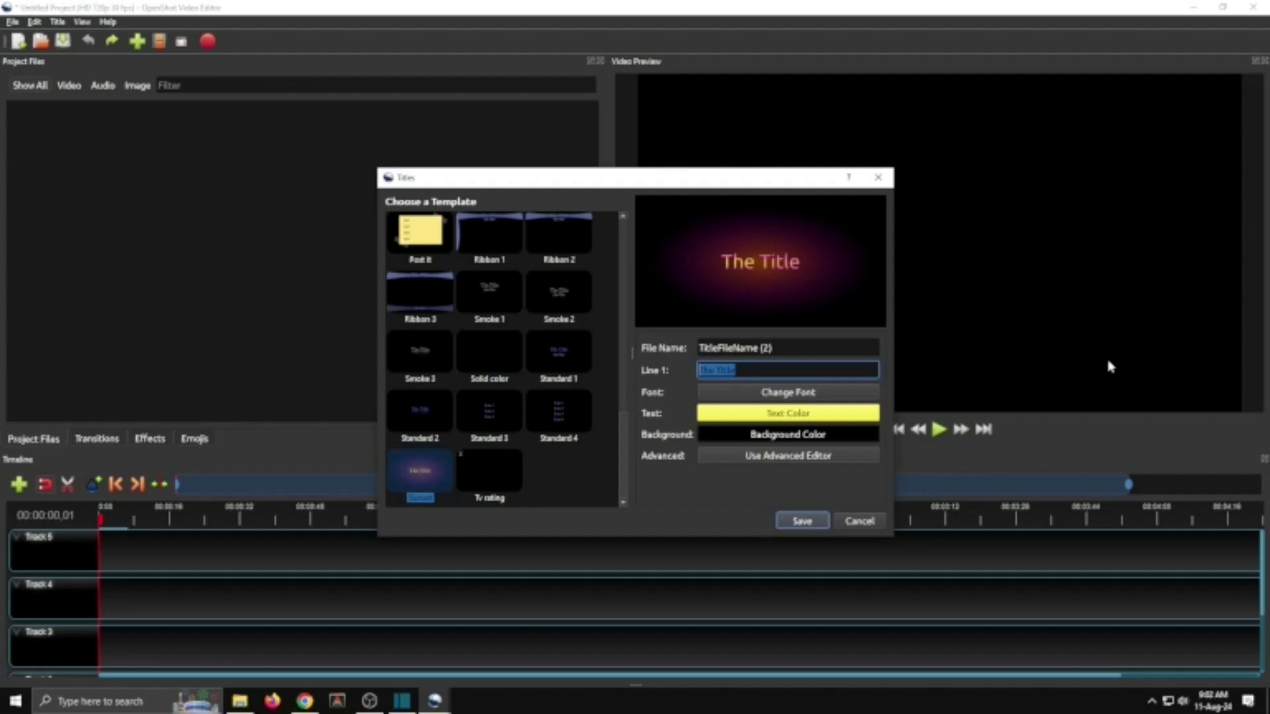
pyautogui.write('Pe')
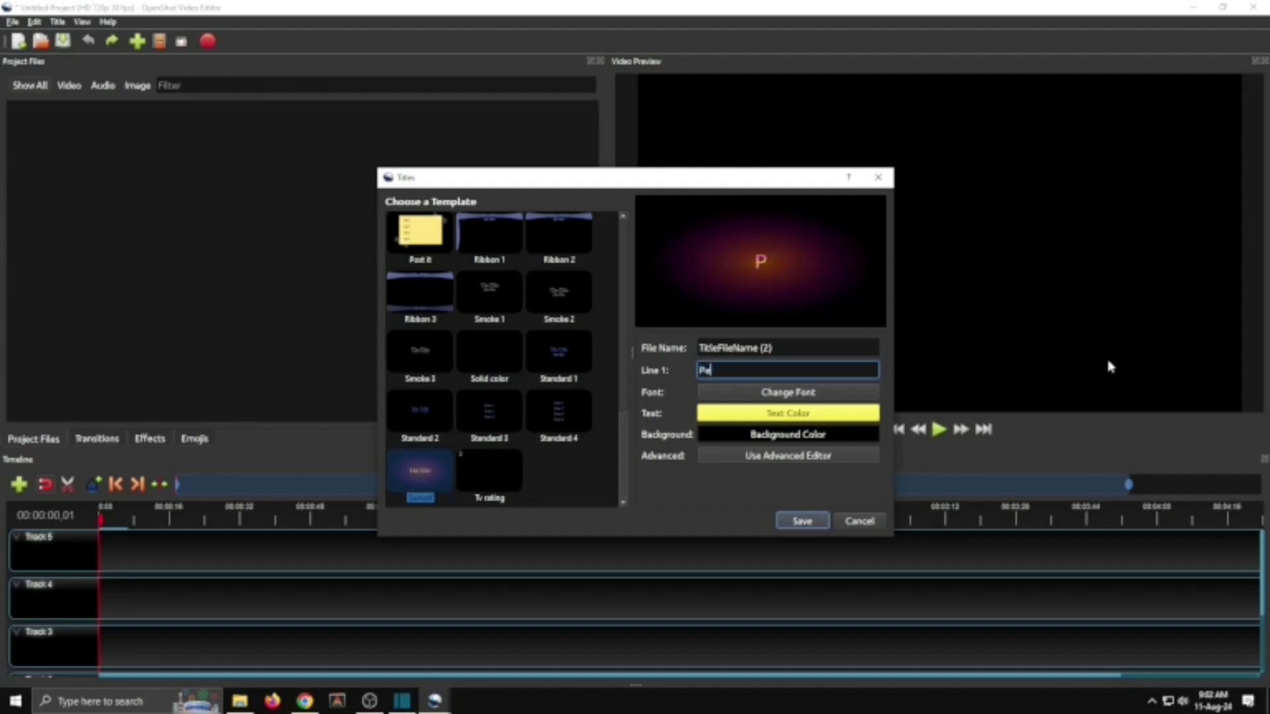
pyautogui.write('acock')
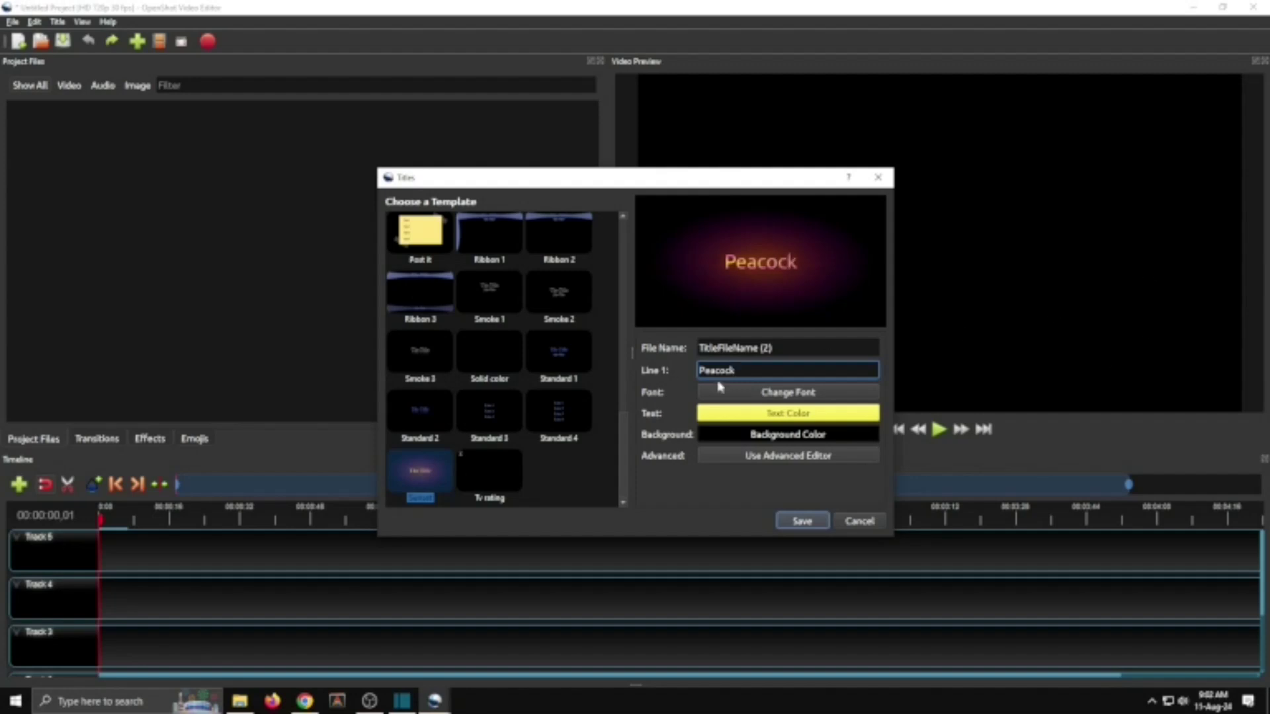
# Set the title font to Monotype Corsiva at size 72
pyautogui.click(775, 397)
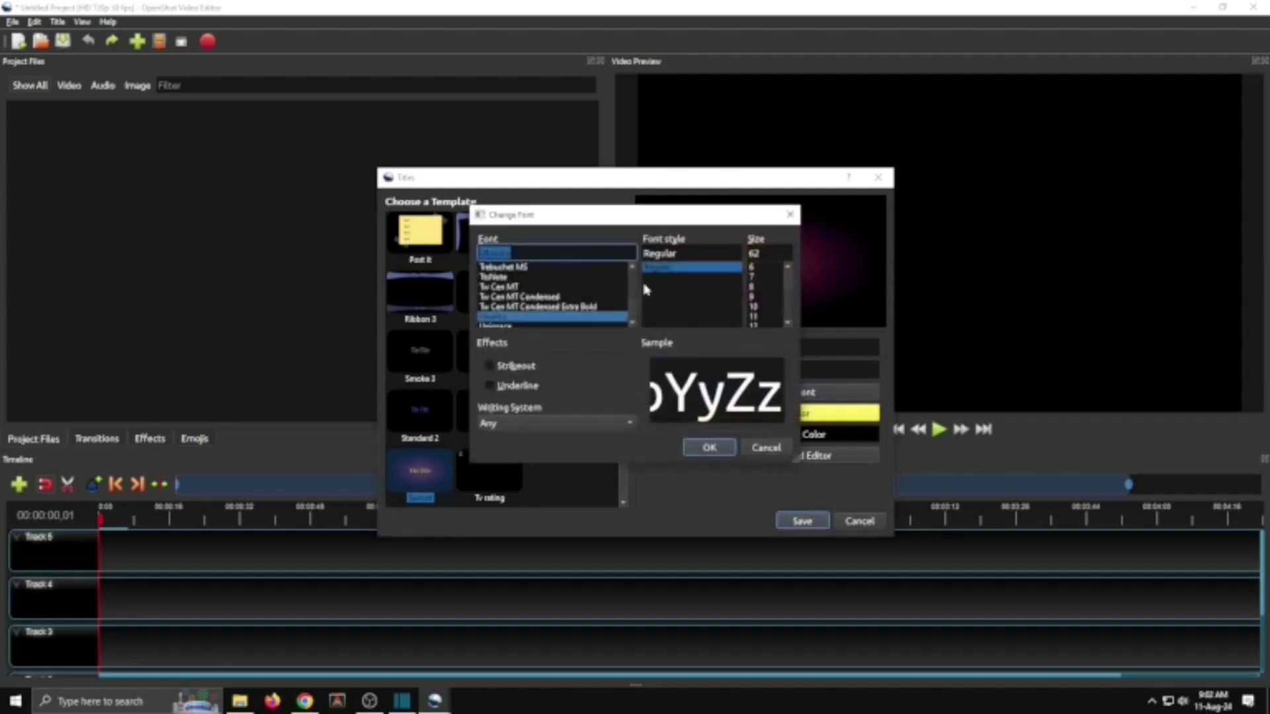
pyautogui.moveTo(632, 313); pyautogui.dragTo(633, 316)
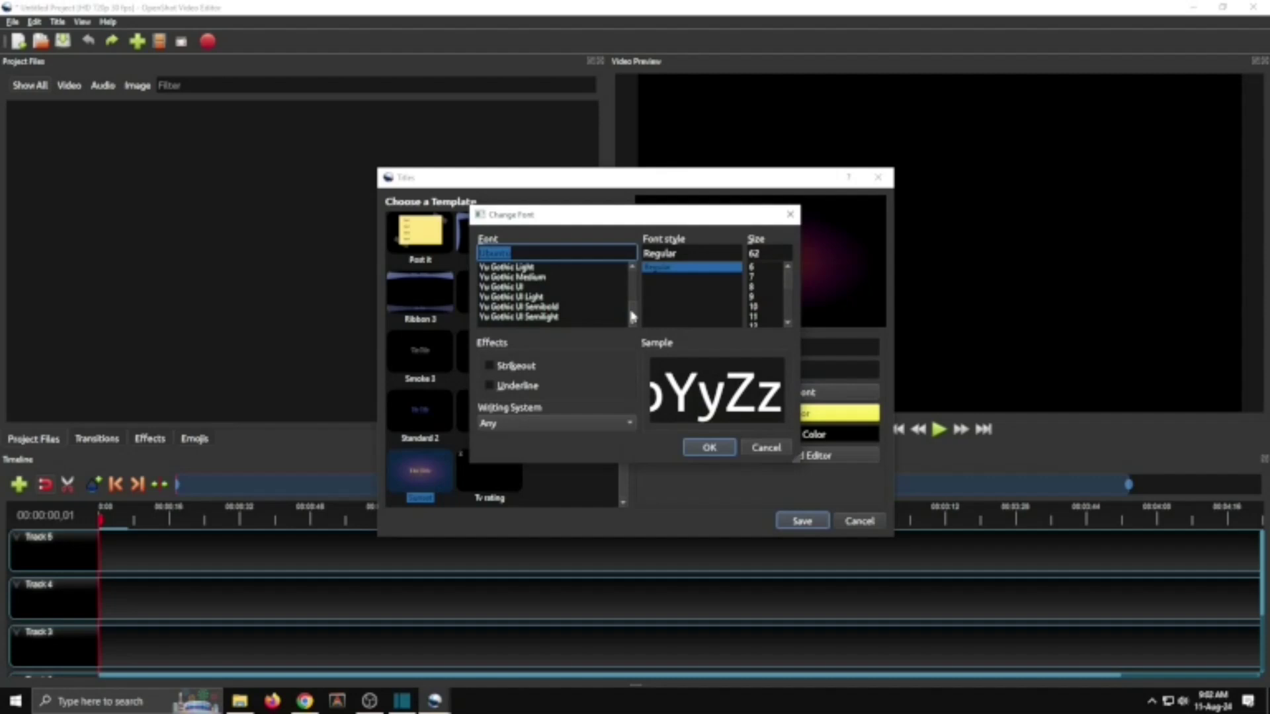
pyautogui.press('m')
pyautogui.click(631, 323)
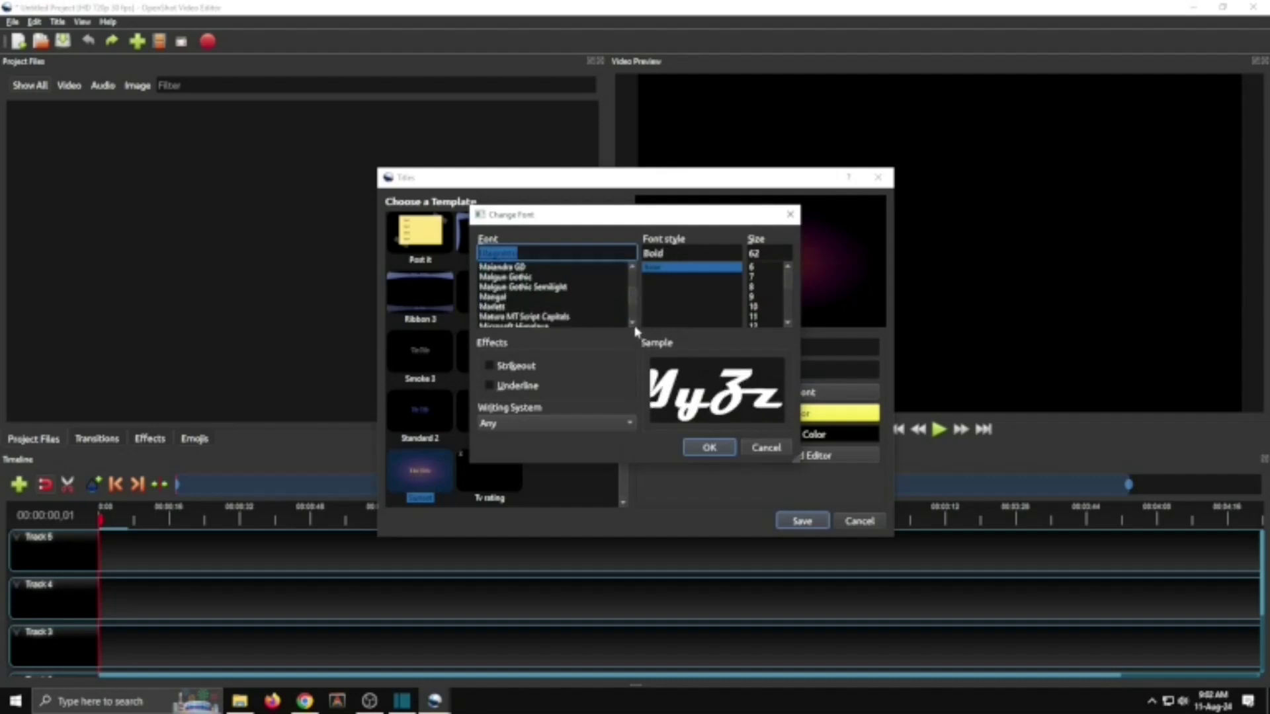
pyautogui.write('mono')
pyautogui.scroll(-4, 782, 323)
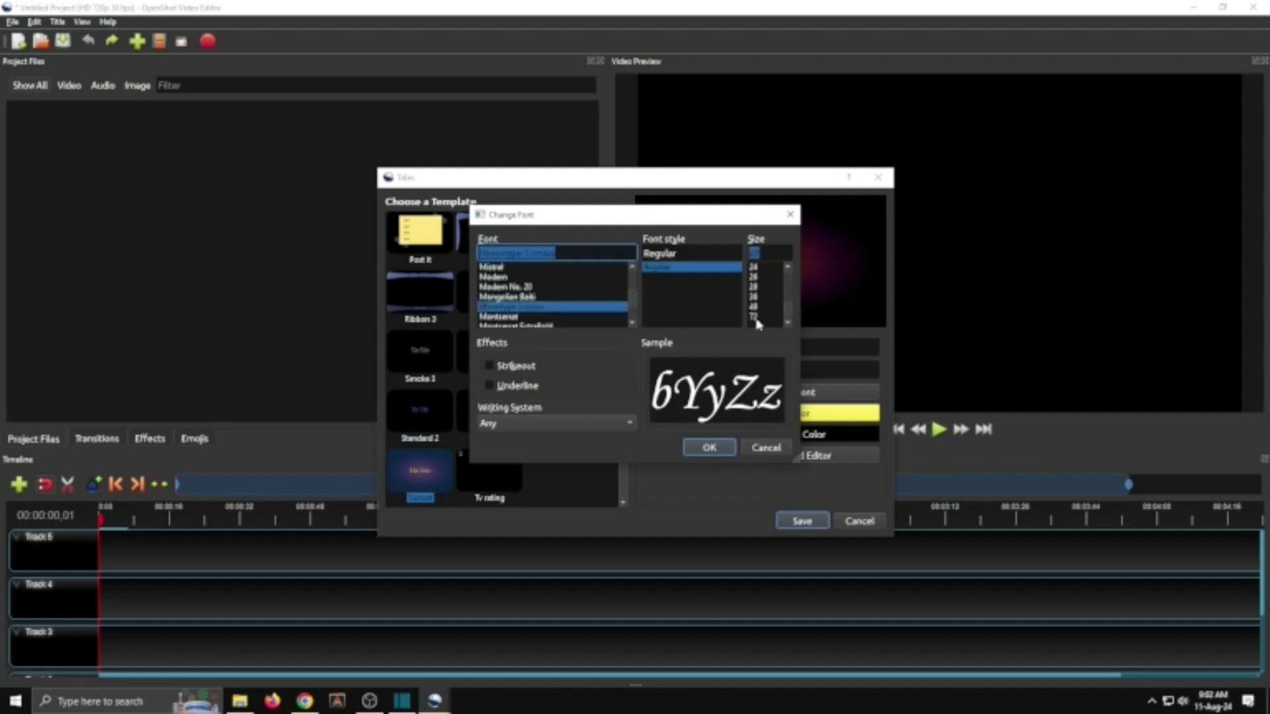
pyautogui.click(756, 319)
# Give the title a pure blue background and save it to the project files
pyautogui.click(709, 447)
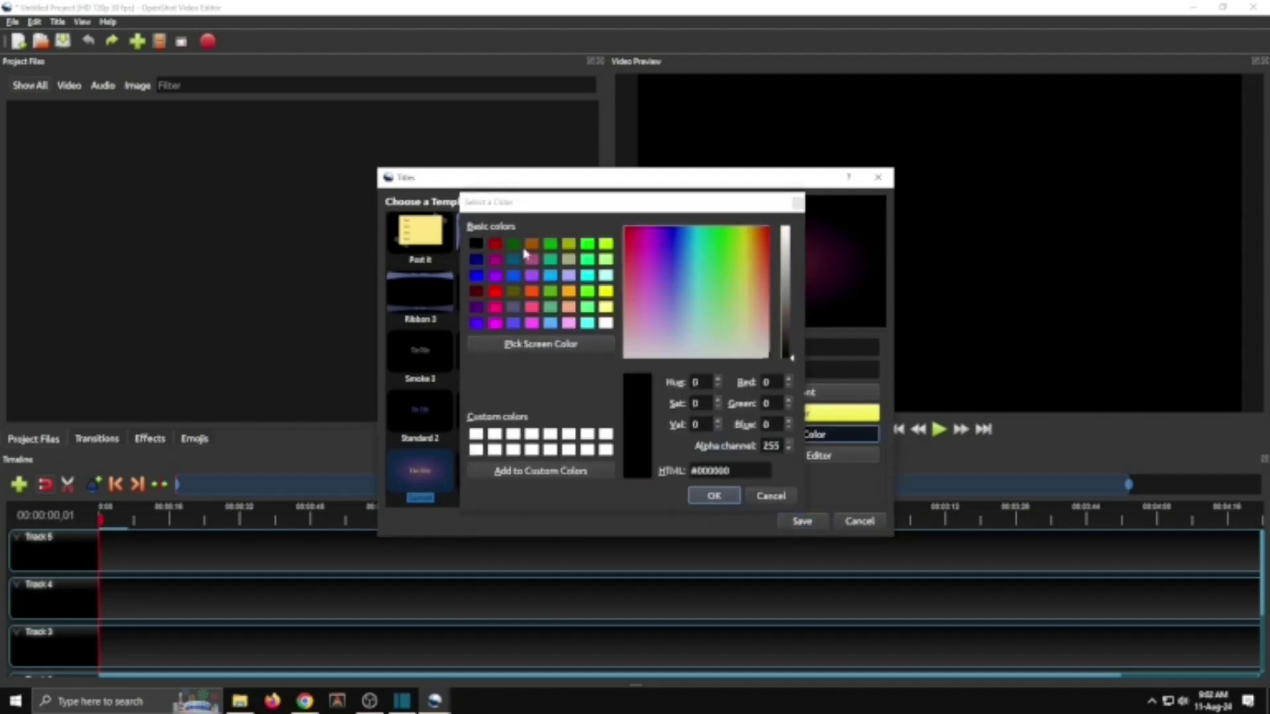
pyautogui.click(514, 245)
pyautogui.click(476, 275)
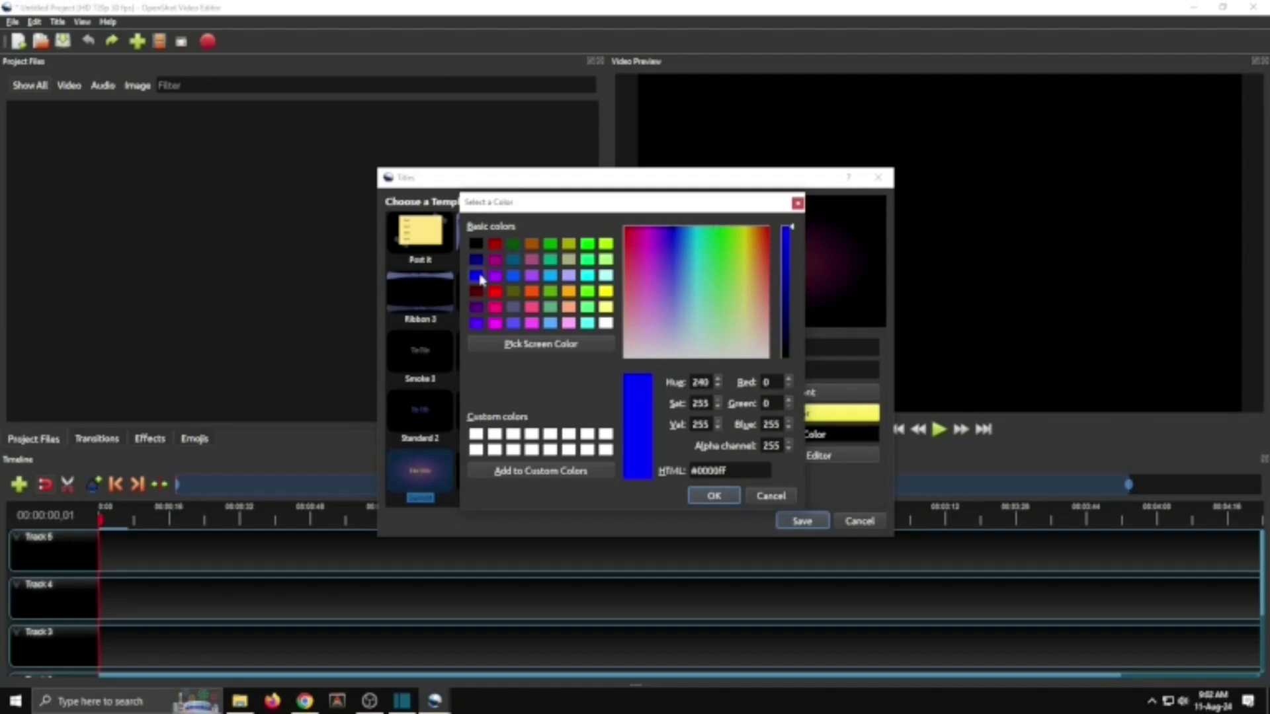
pyautogui.click(717, 496)
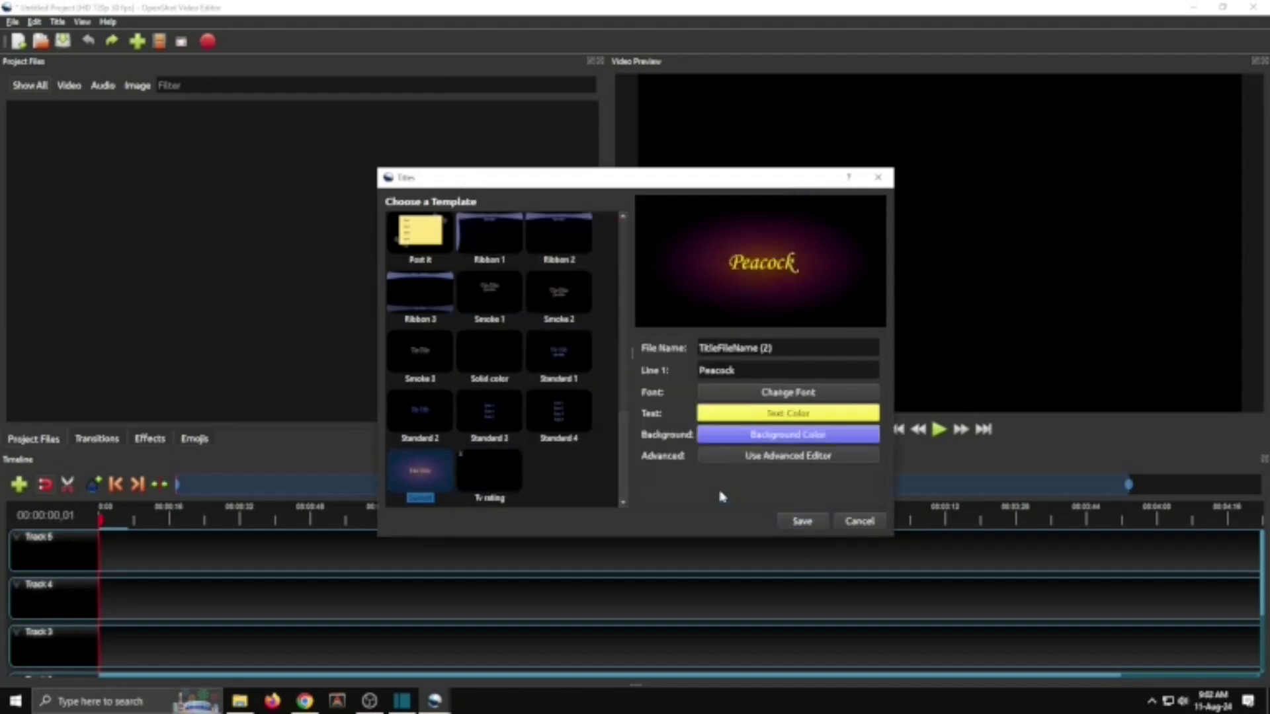
pyautogui.click(801, 522)
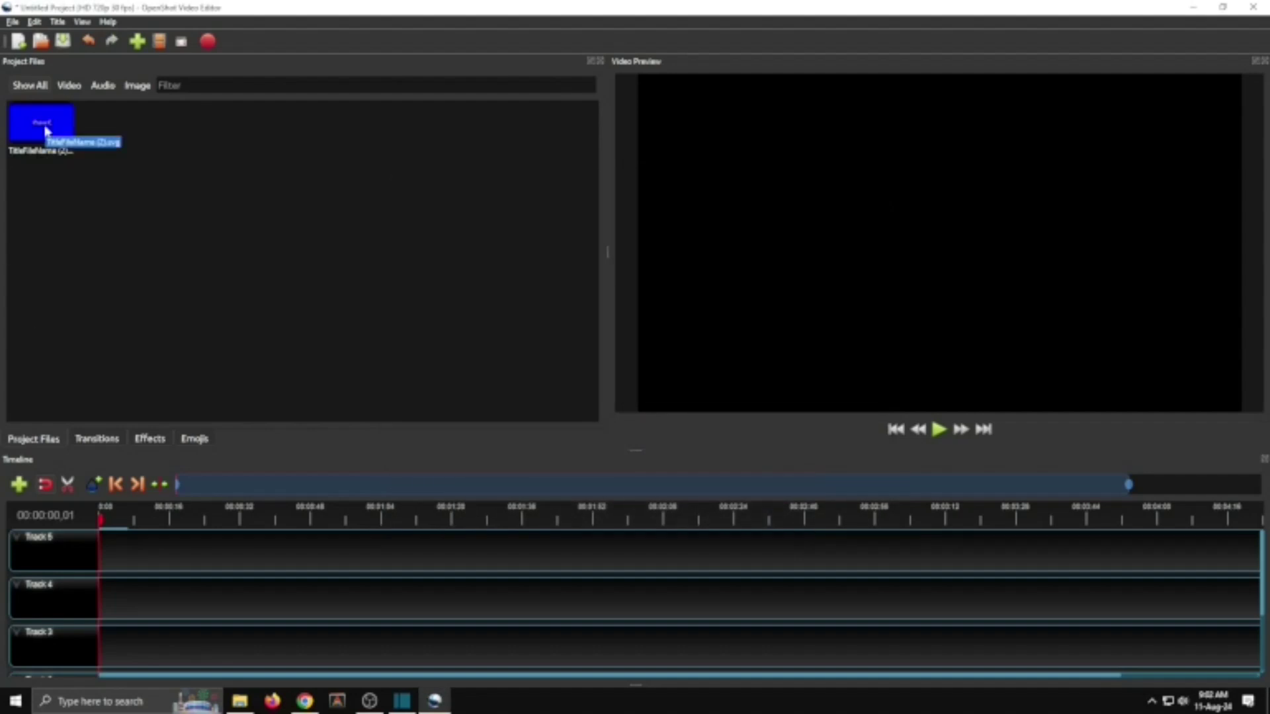
# Put the Peacock title at the start of Track 5, overlay the diamond transition, and play it
pyautogui.moveTo(45, 131); pyautogui.dragTo(125, 553)
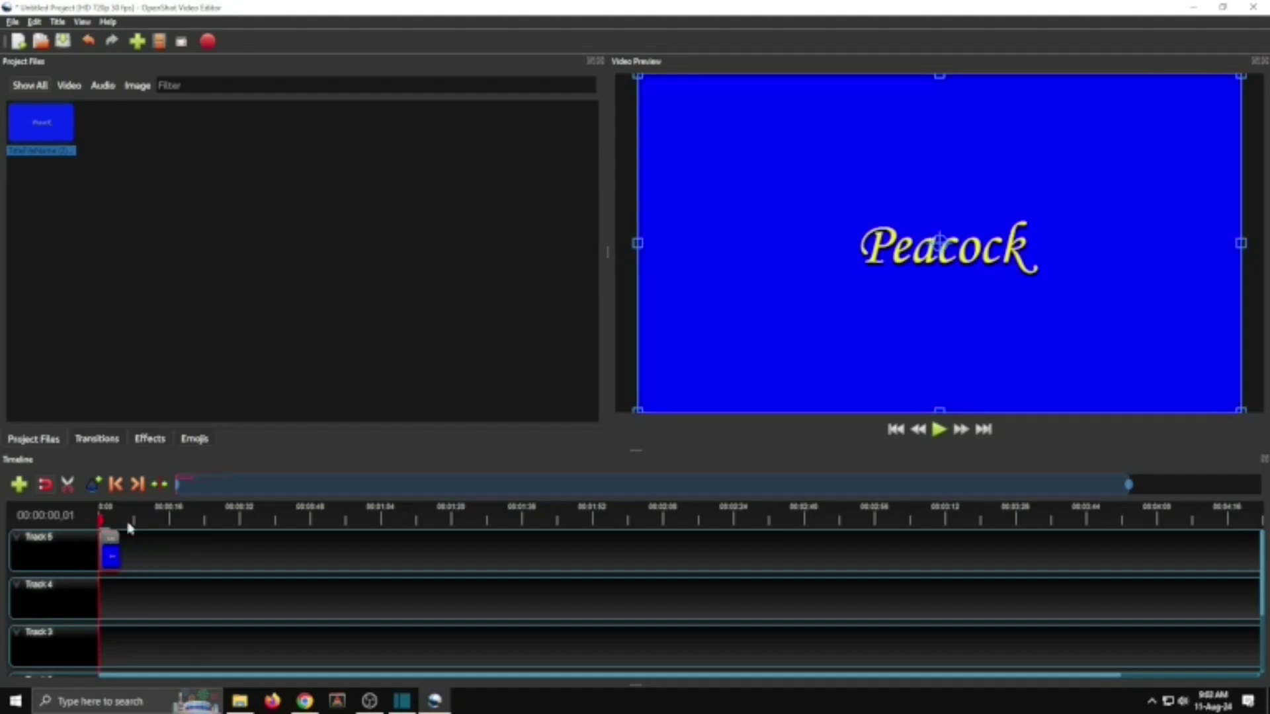
pyautogui.click(106, 440)
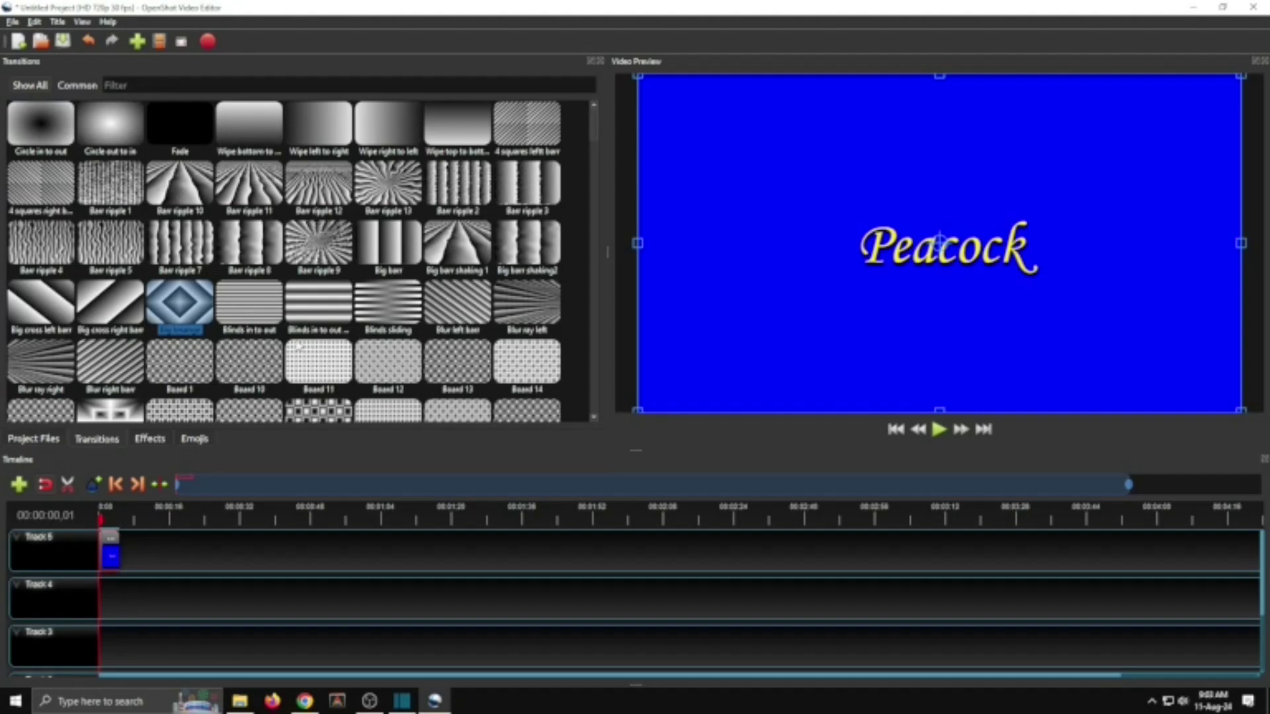
pyautogui.moveTo(596, 130); pyautogui.dragTo(566, 132)
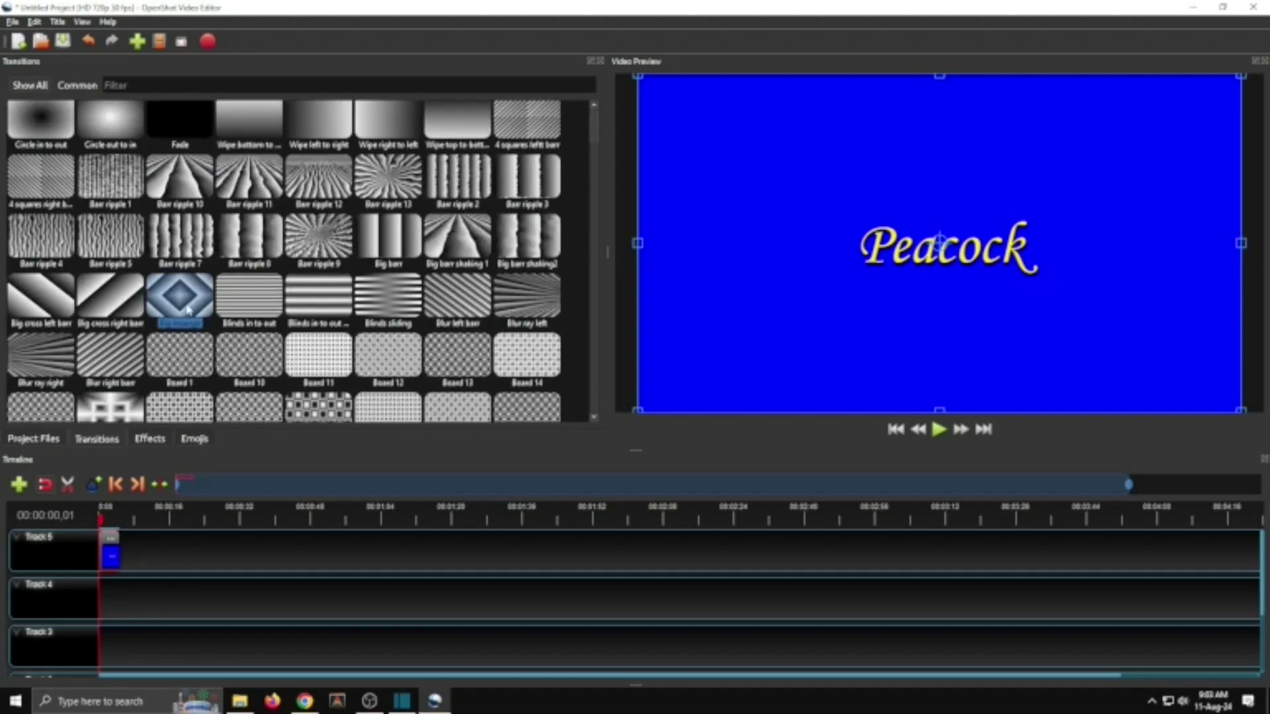
pyautogui.moveTo(186, 302); pyautogui.dragTo(118, 553)
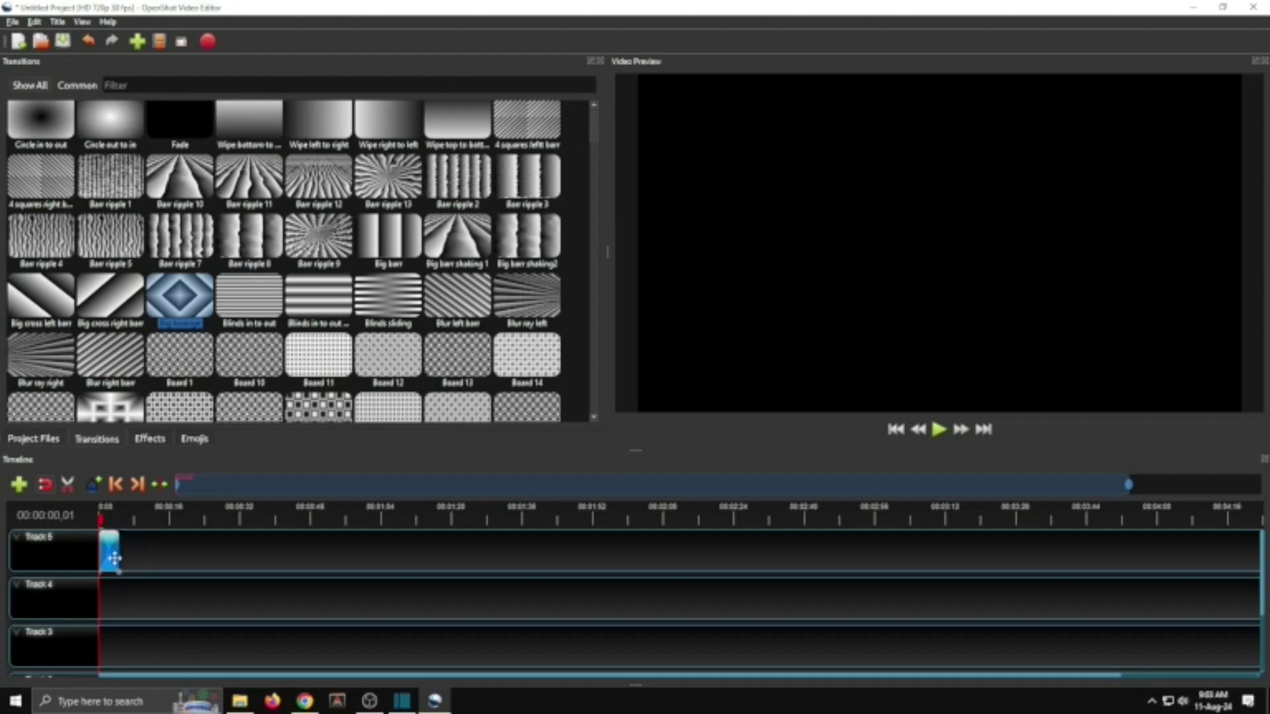
pyautogui.click(938, 430)
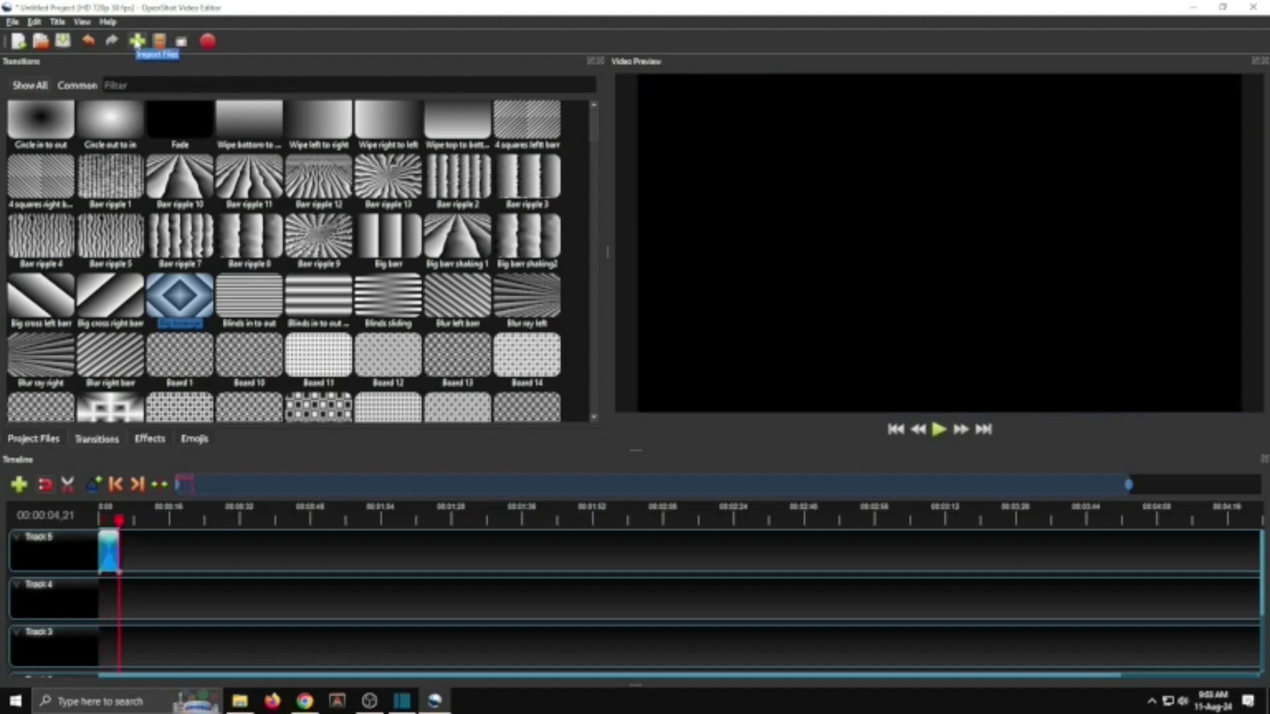
# Import the Peacock Dance Display mp4 from Downloads and place it on Track 5 after the title
pyautogui.click(137, 41)
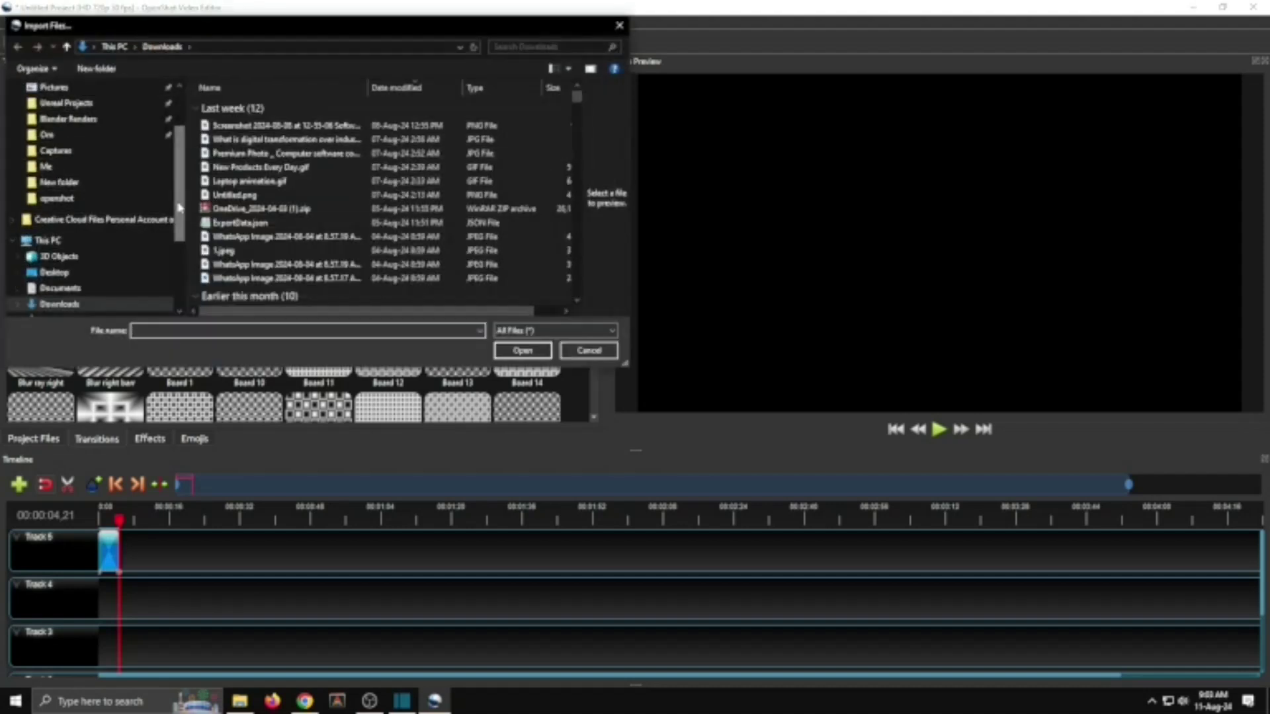
pyautogui.scroll(2, 178, 207)
pyautogui.click(63, 130)
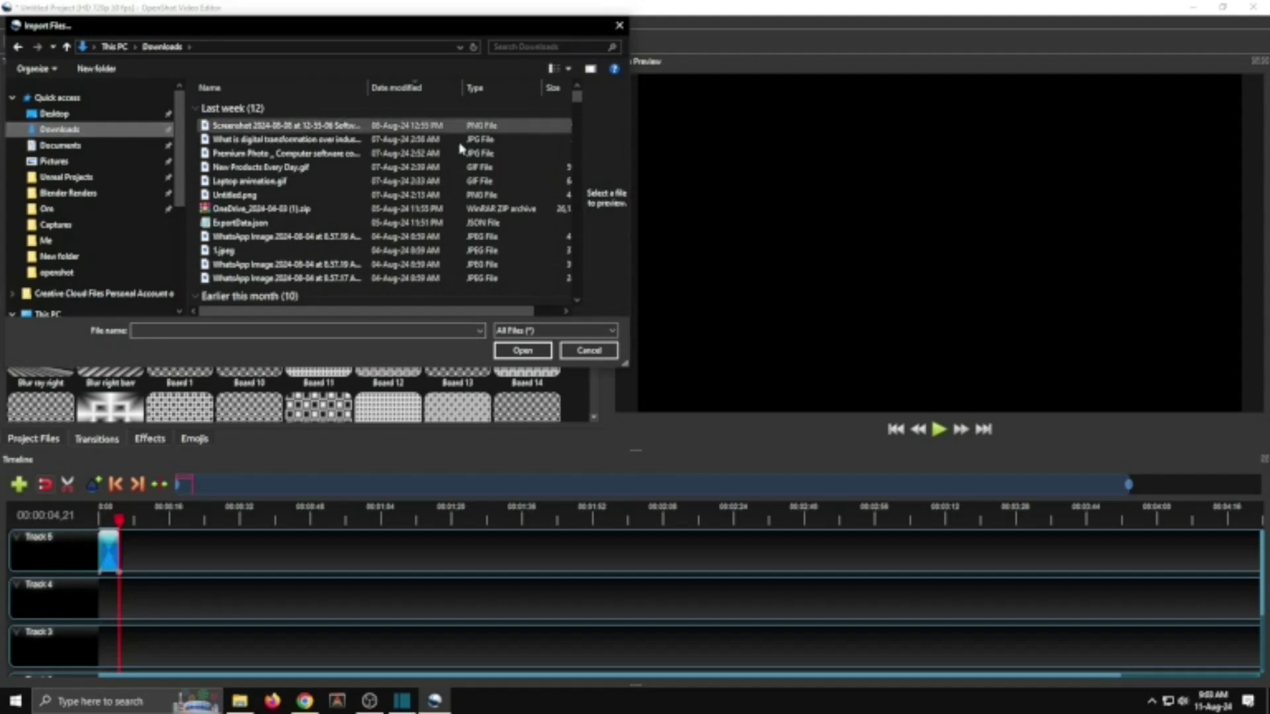
pyautogui.scroll(-4, 579, 301)
pyautogui.click(284, 250)
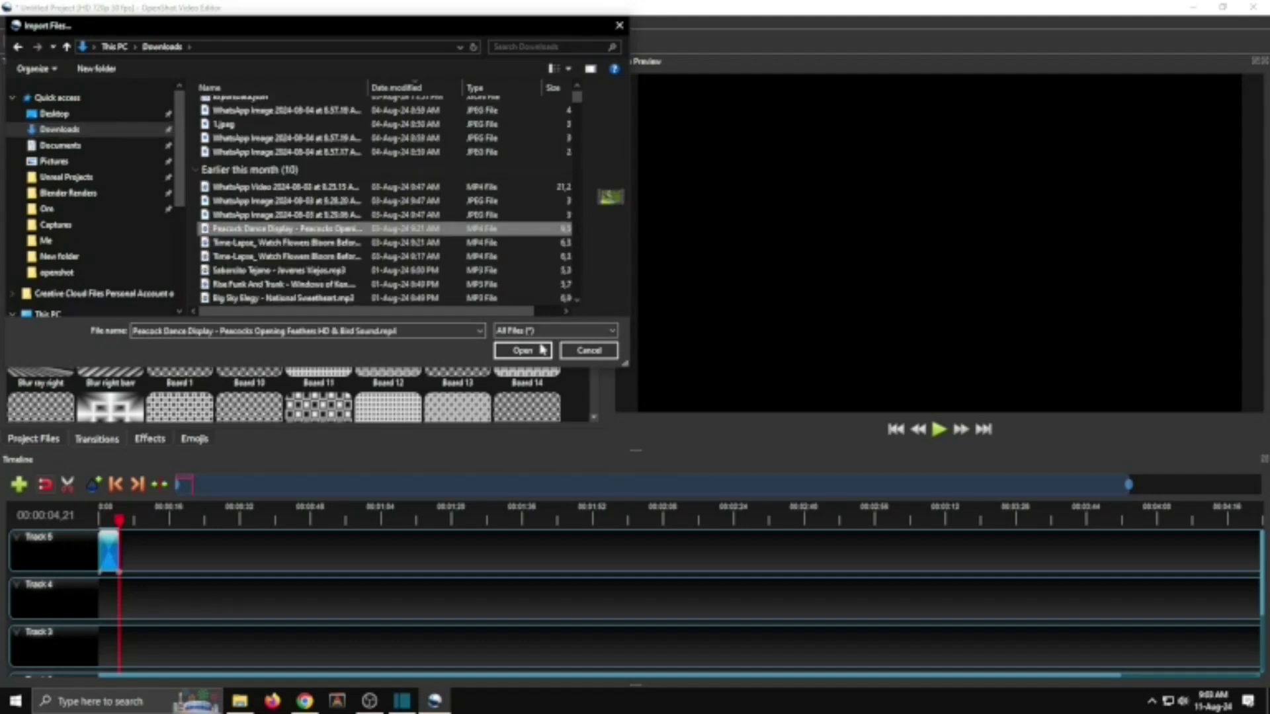
pyautogui.click(523, 350)
pyautogui.moveTo(103, 123); pyautogui.dragTo(198, 558)
# Play and pause the preview to review the peacock clip
pyautogui.click(940, 431)
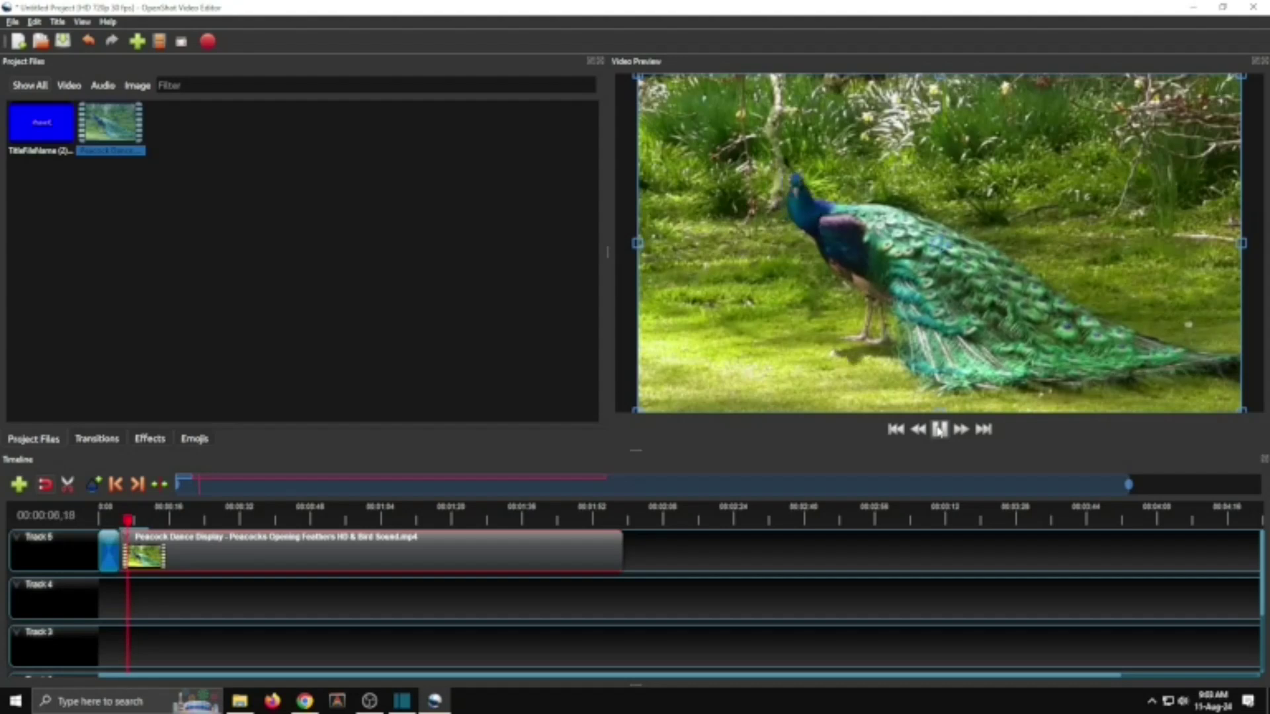
pyautogui.click(940, 431)
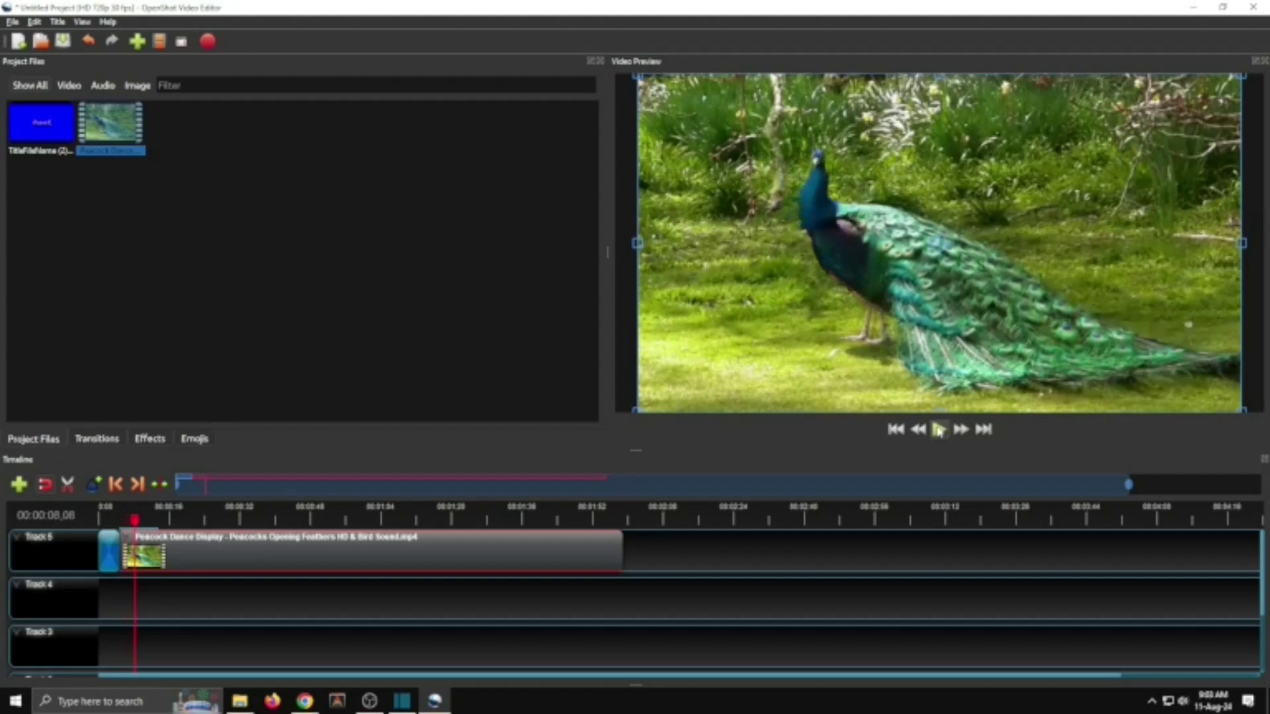
pyautogui.click(939, 430)
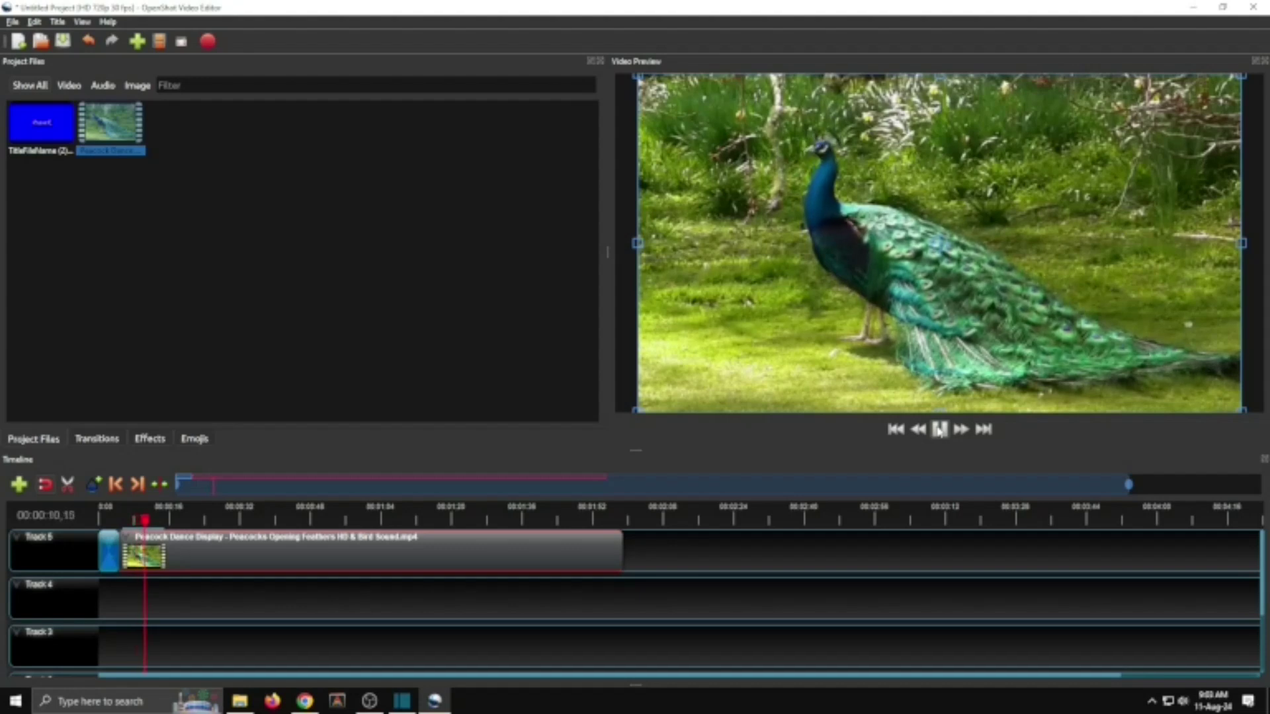
pyautogui.click(939, 430)
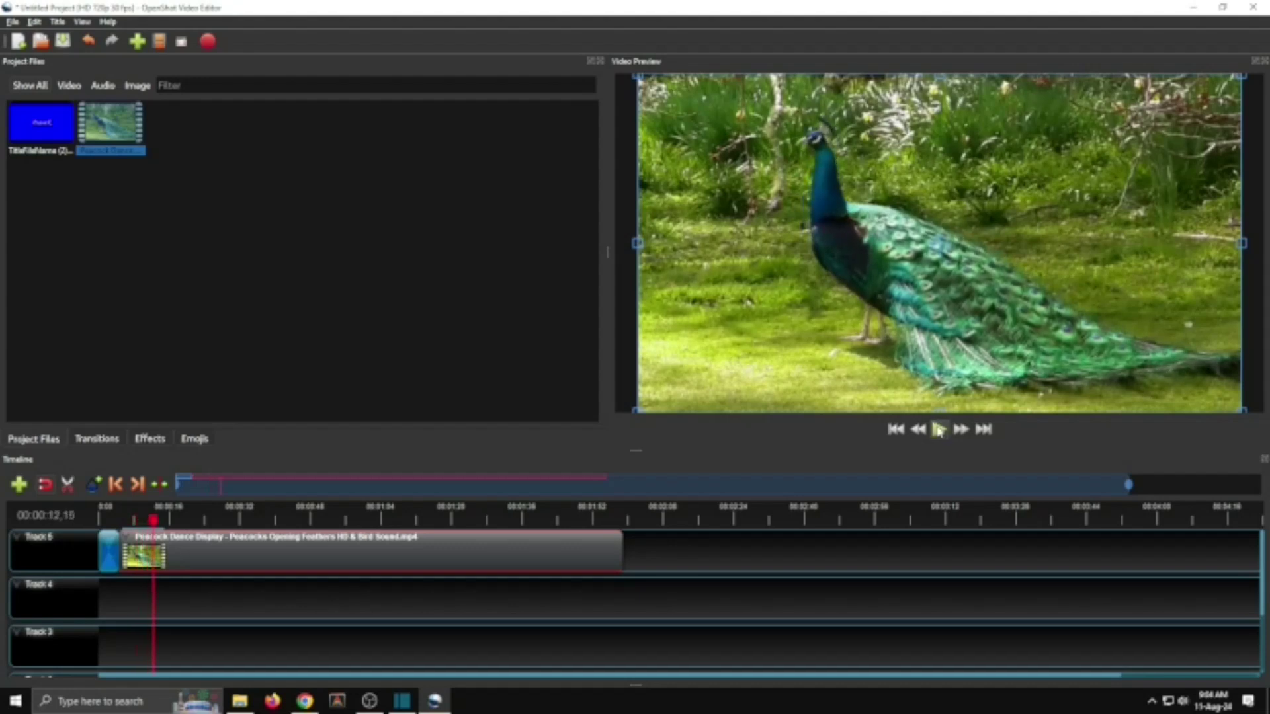
# Separate the peacock clip's audio as a single clip, then remove that audio clip from Track 4
pyautogui.rightClick(205, 559)
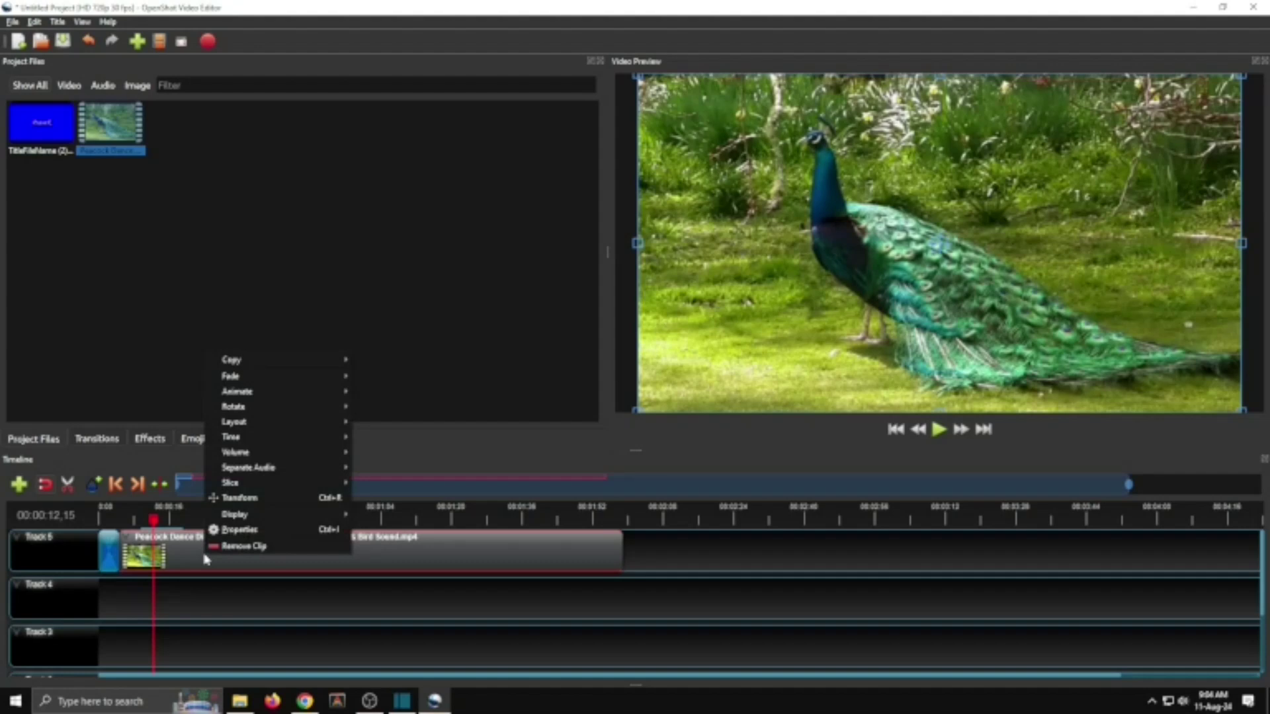
pyautogui.moveTo(235, 471)
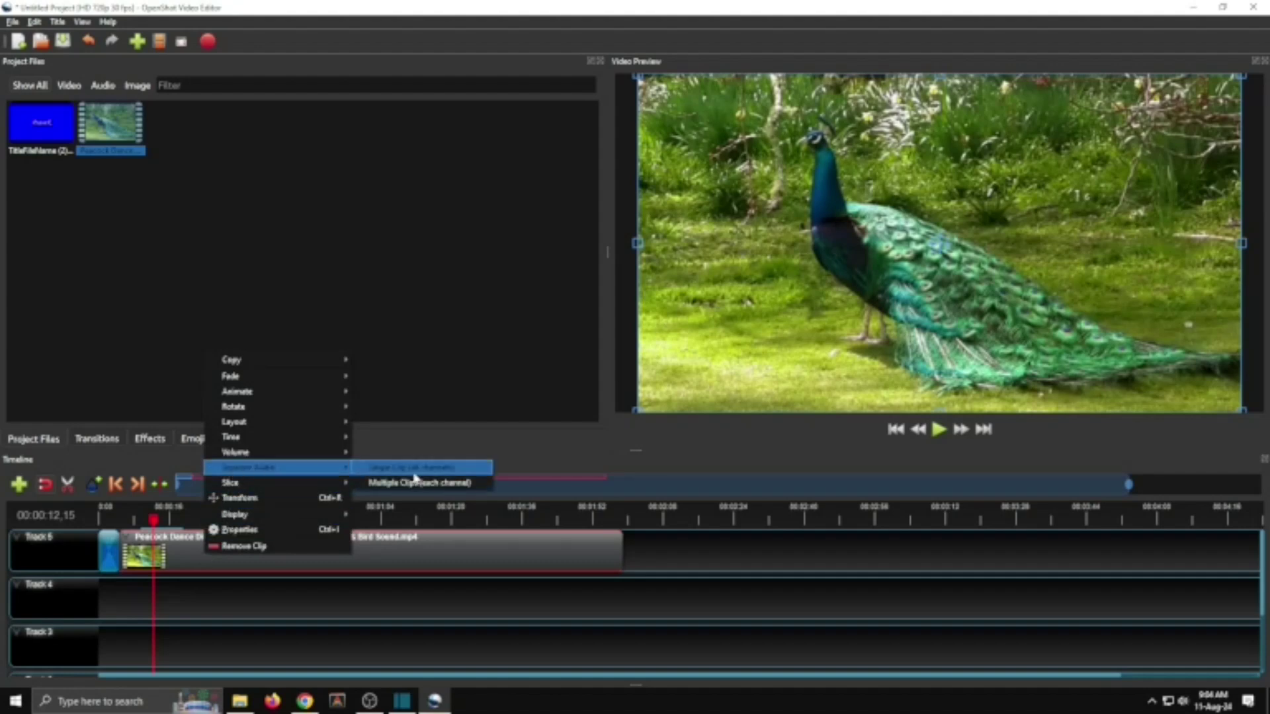
pyautogui.click(397, 469)
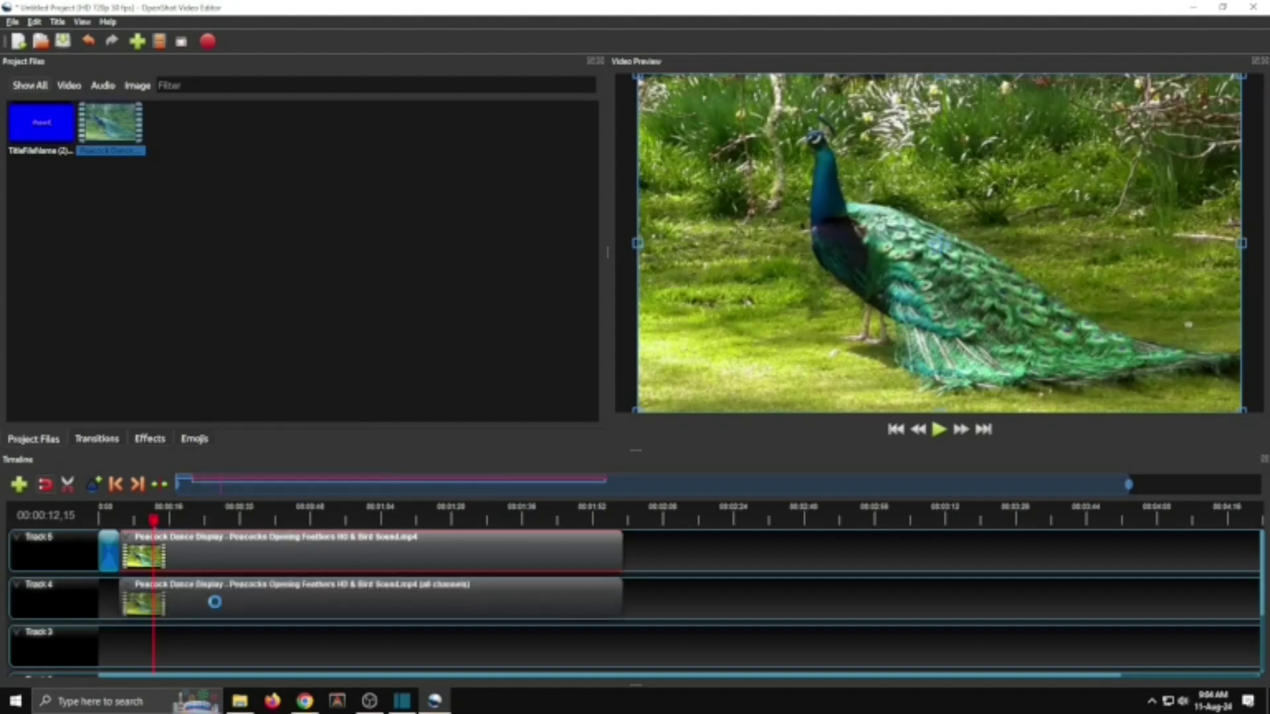
pyautogui.click(207, 600)
pyautogui.rightClick(206, 599)
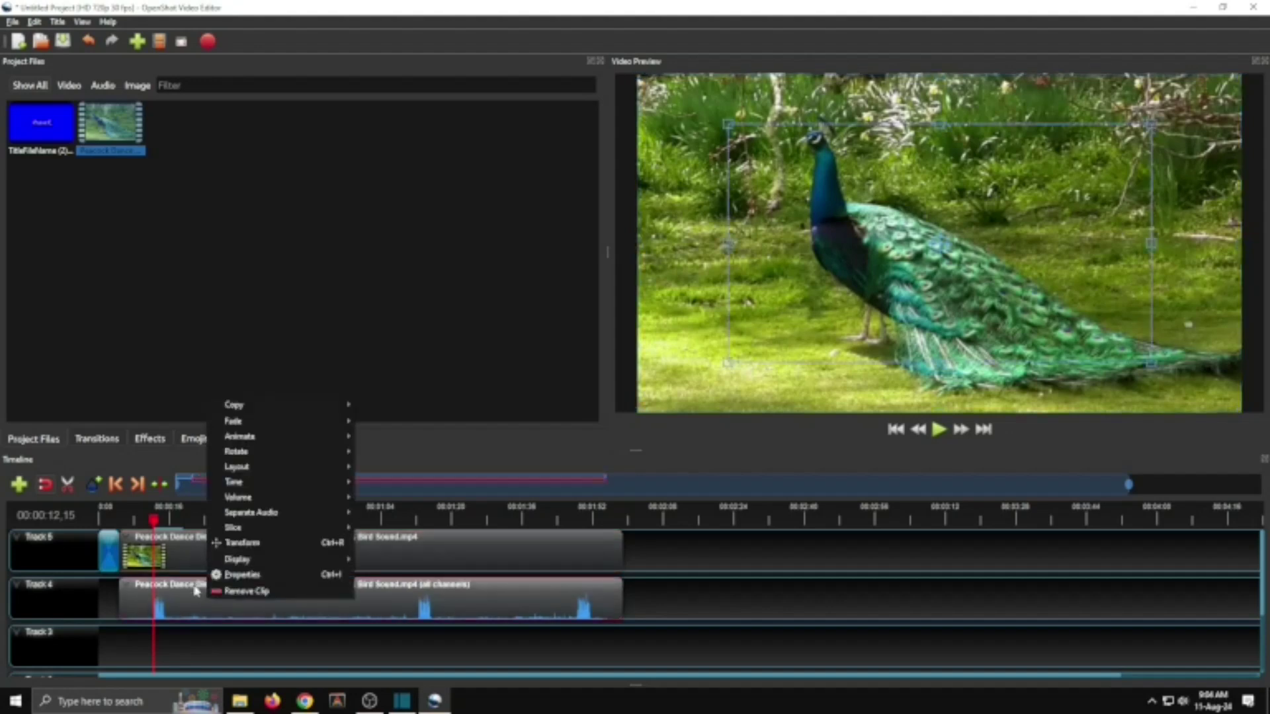
pyautogui.click(241, 593)
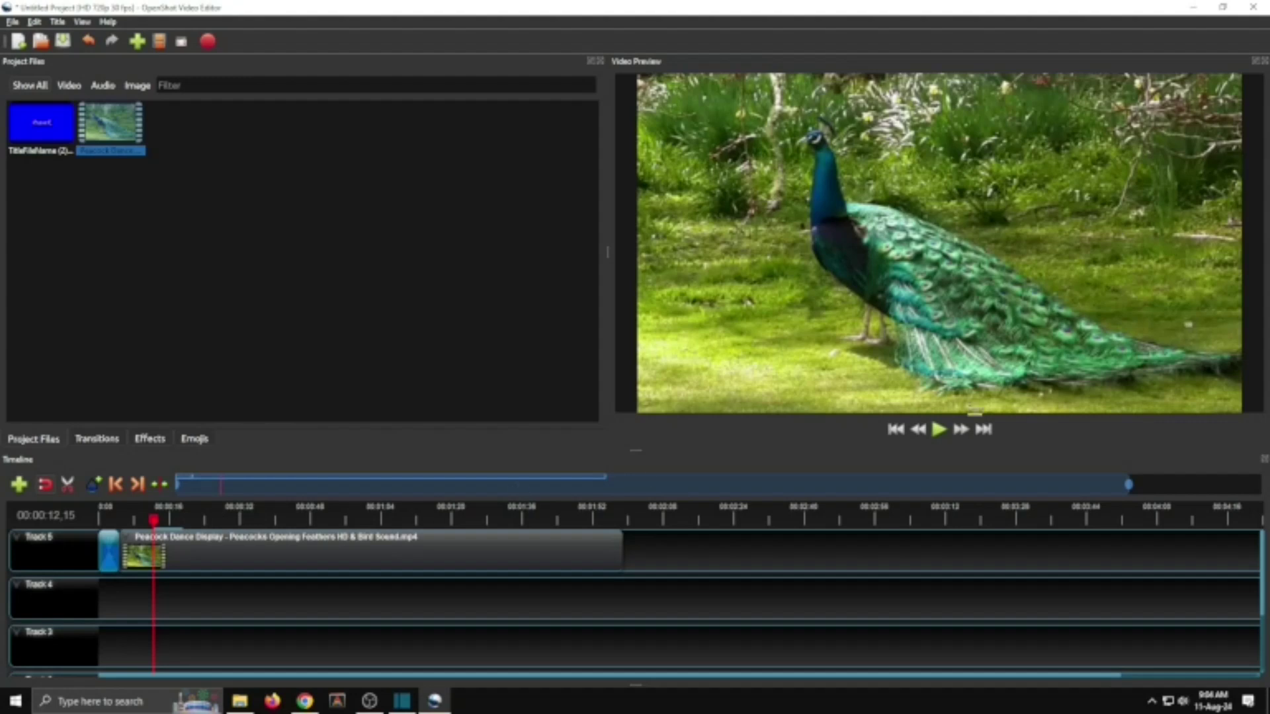
# Use the Razor to split the peacock clip near 20 seconds and near its end
pyautogui.click(940, 429)
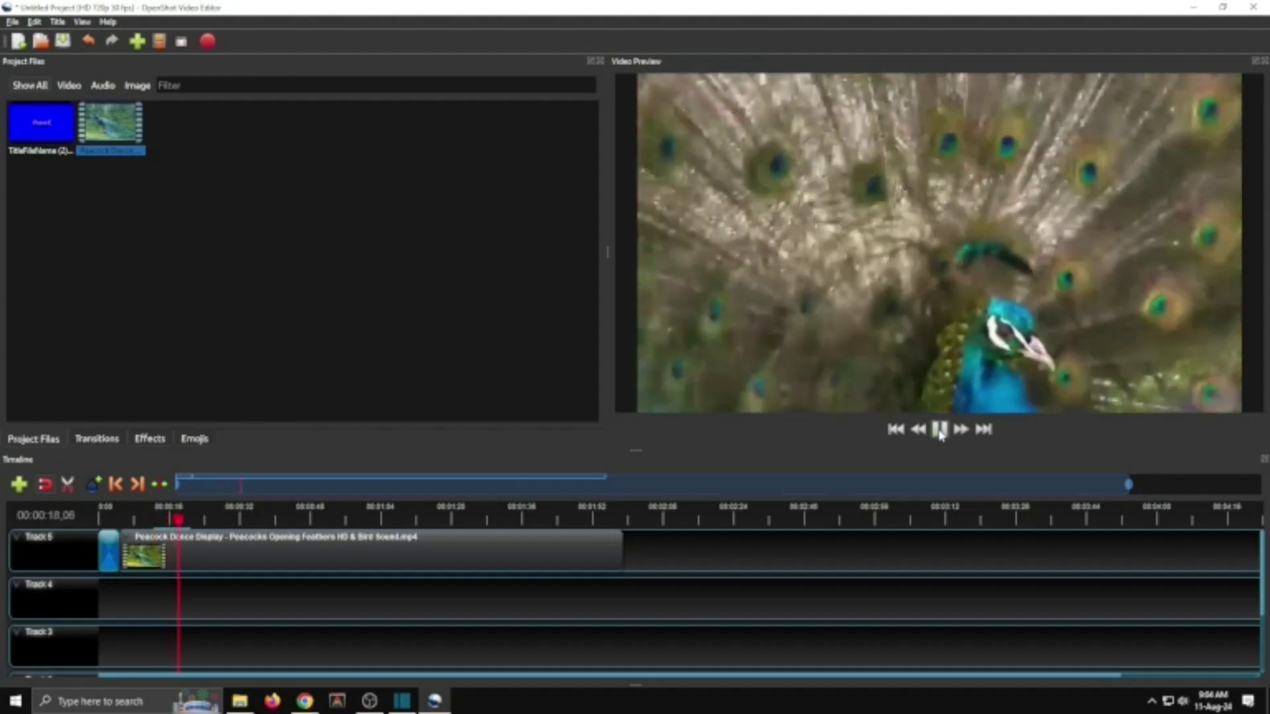
pyautogui.click(939, 430)
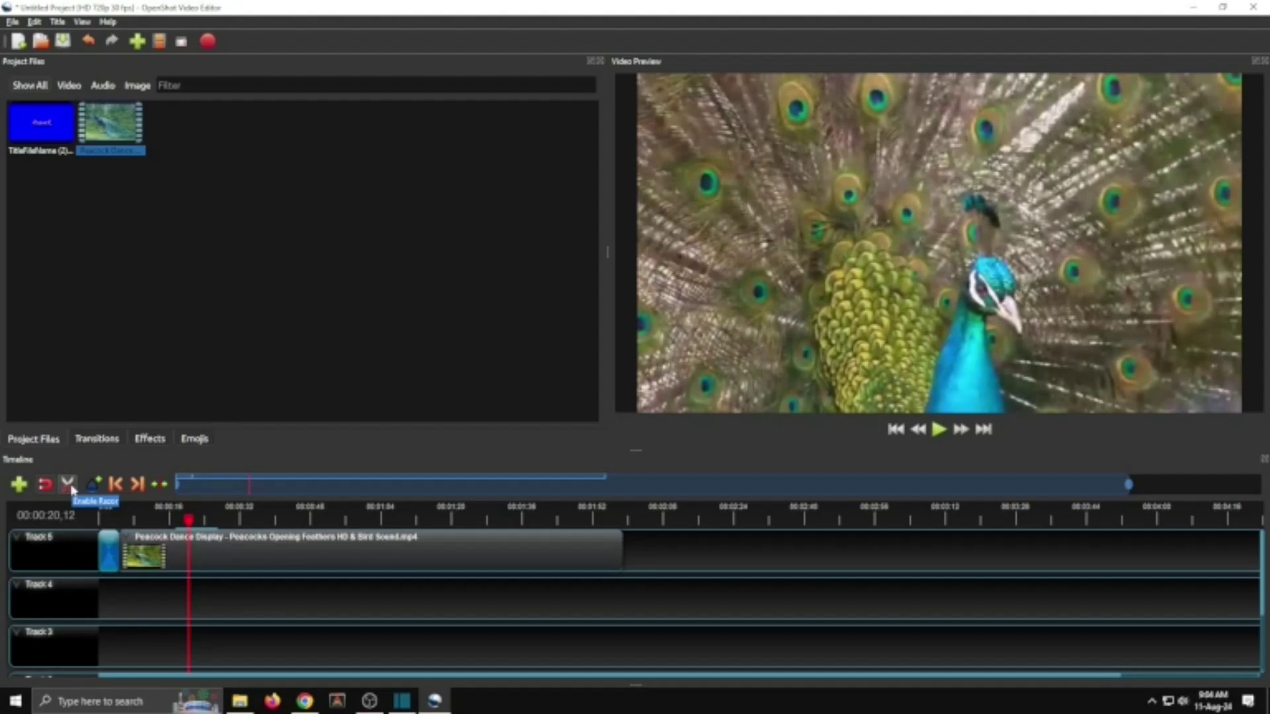
pyautogui.click(68, 485)
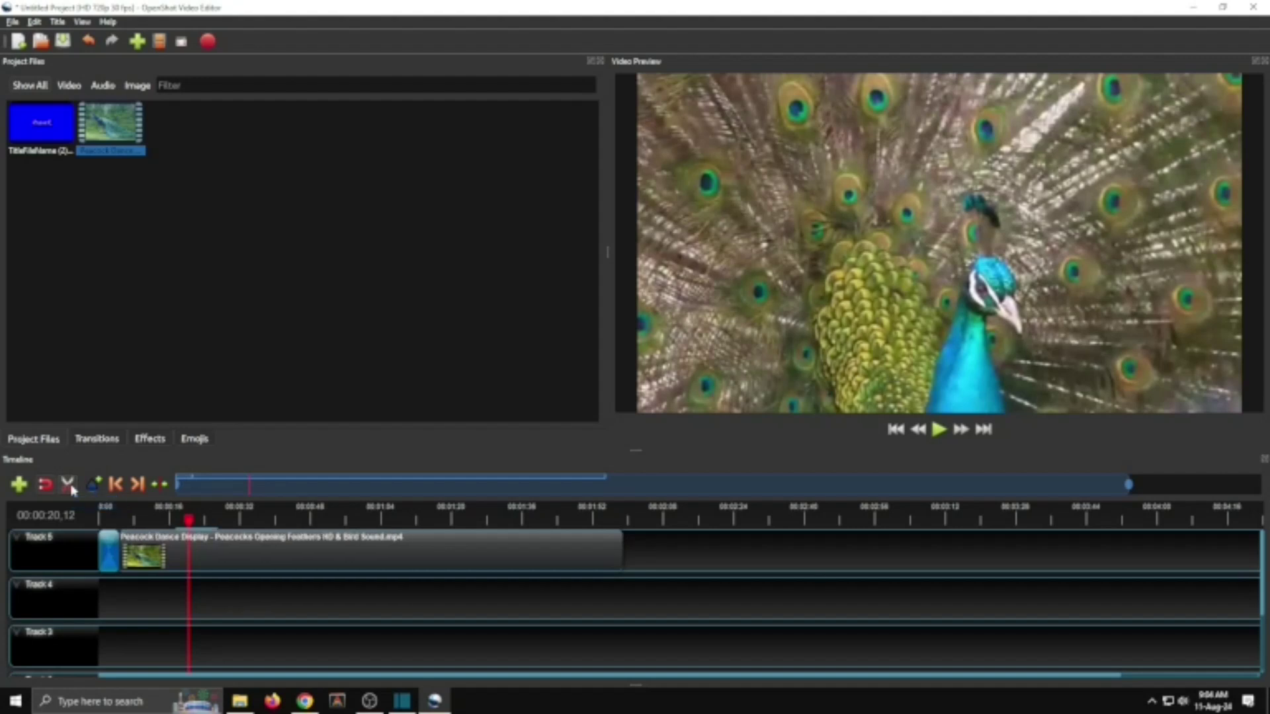
pyautogui.click(193, 540)
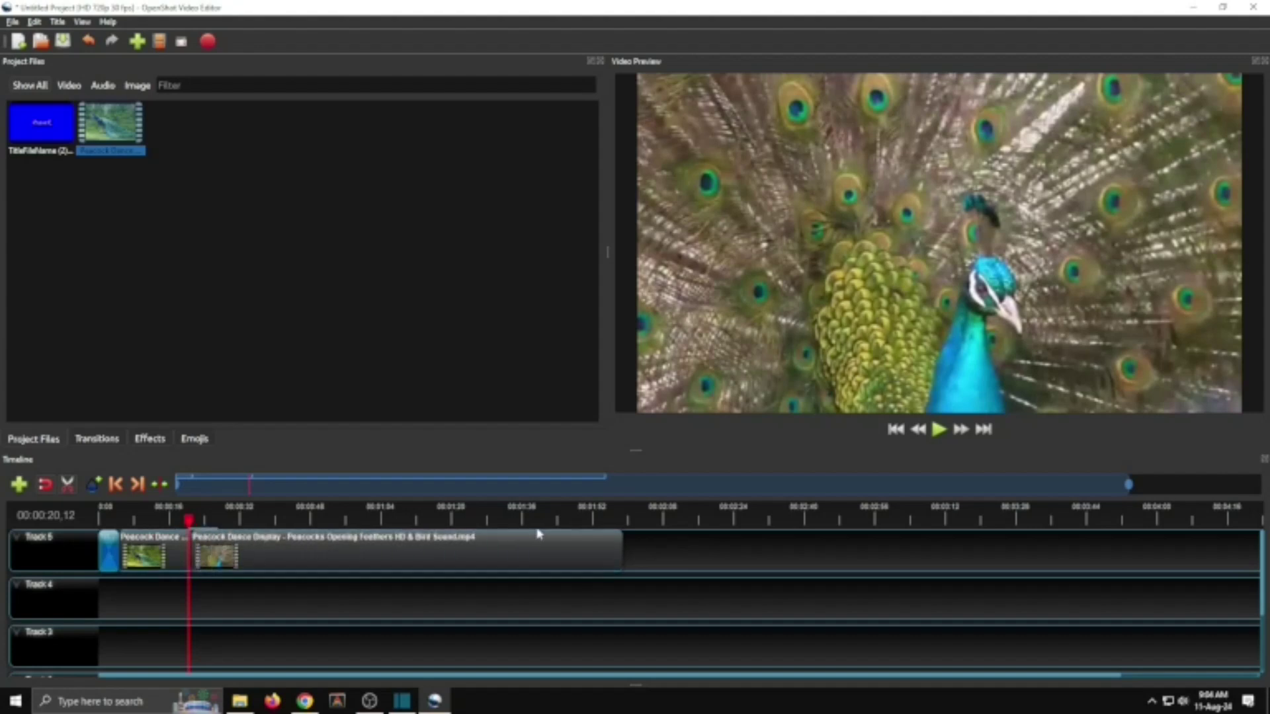
pyautogui.click(571, 540)
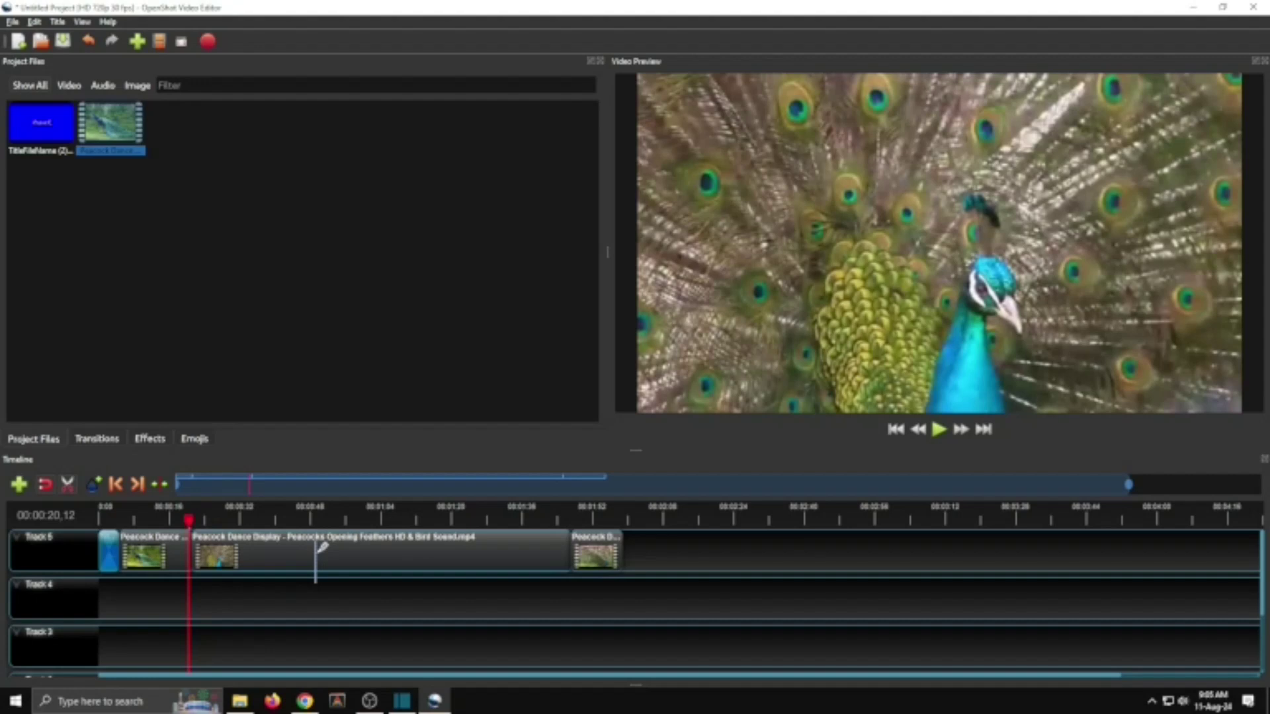
pyautogui.click(67, 484)
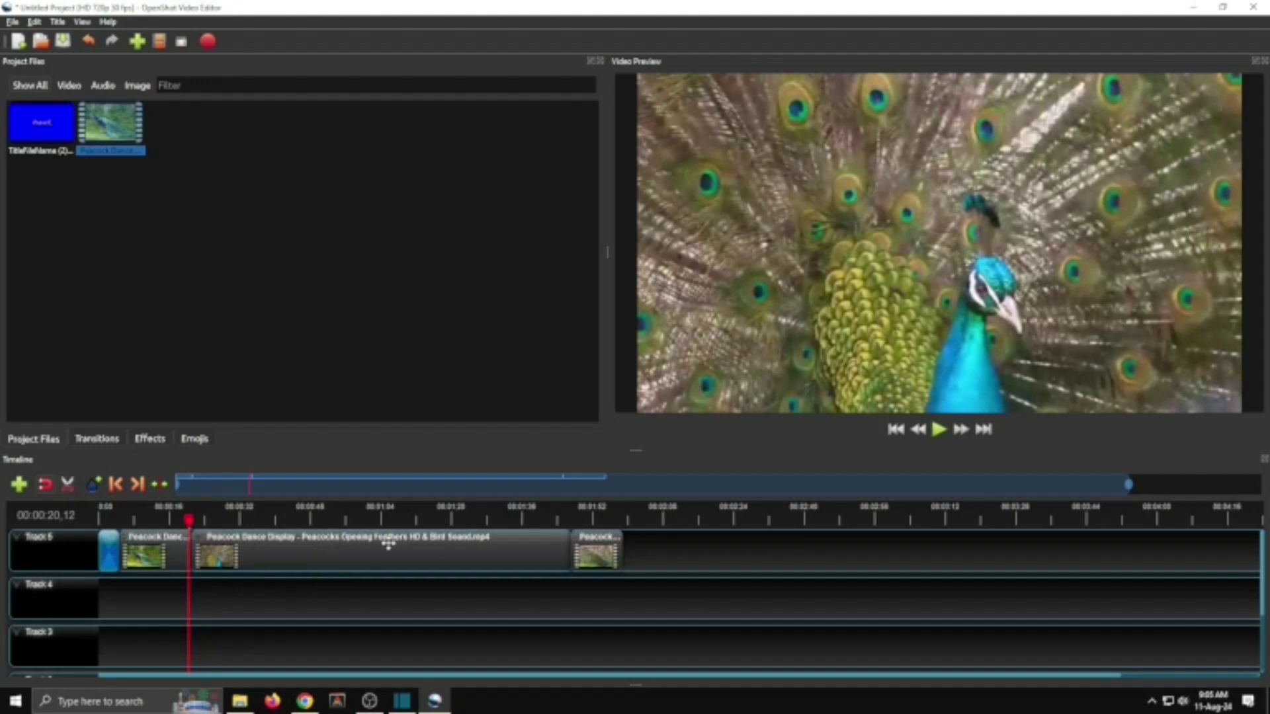
# Select the long middle piece and bring up its context menu
pyautogui.rightClick(299, 557)
pyautogui.click(277, 556)
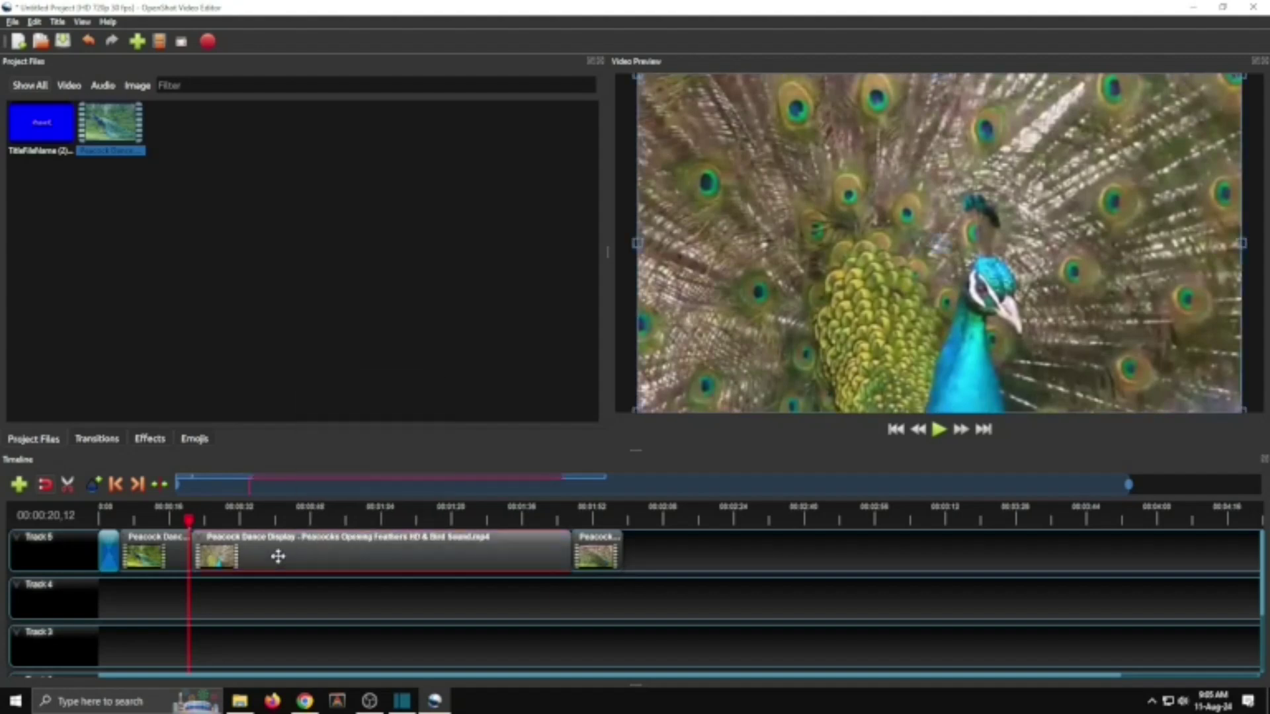
pyautogui.rightClick(278, 556)
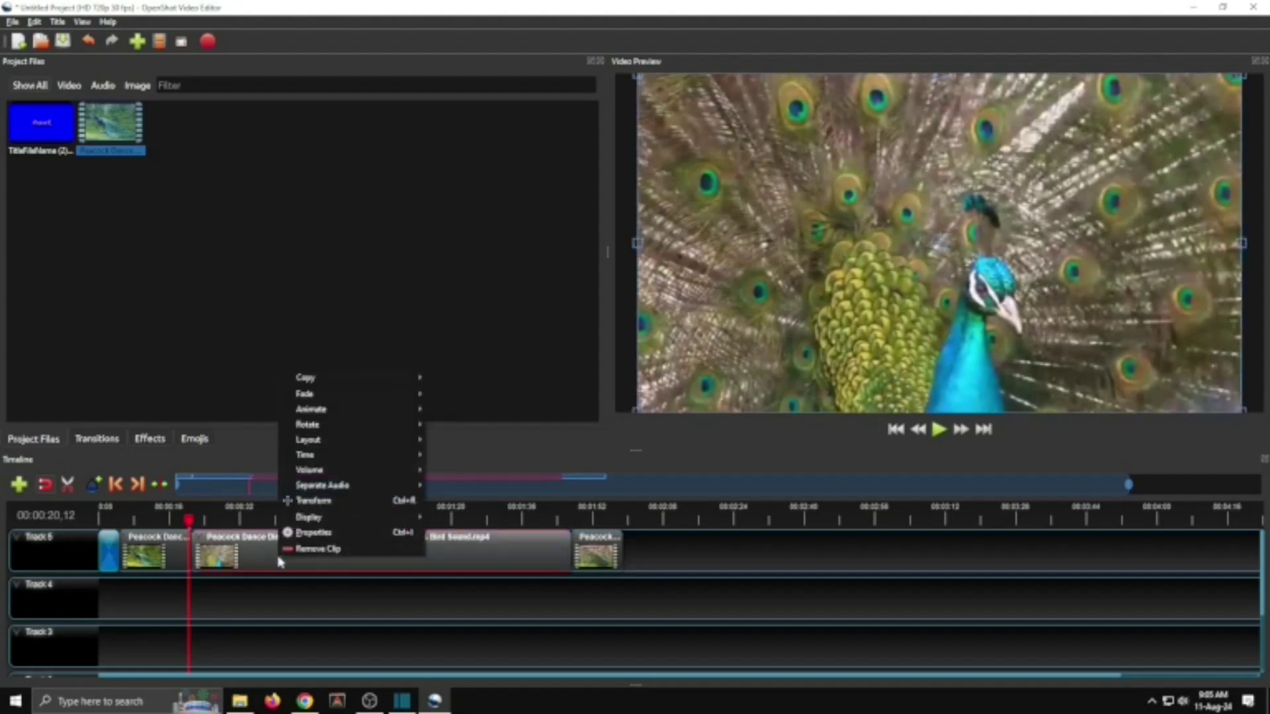
# Remove the middle peacock piece and its gap, then replay from about 13 seconds
pyautogui.click(315, 554)
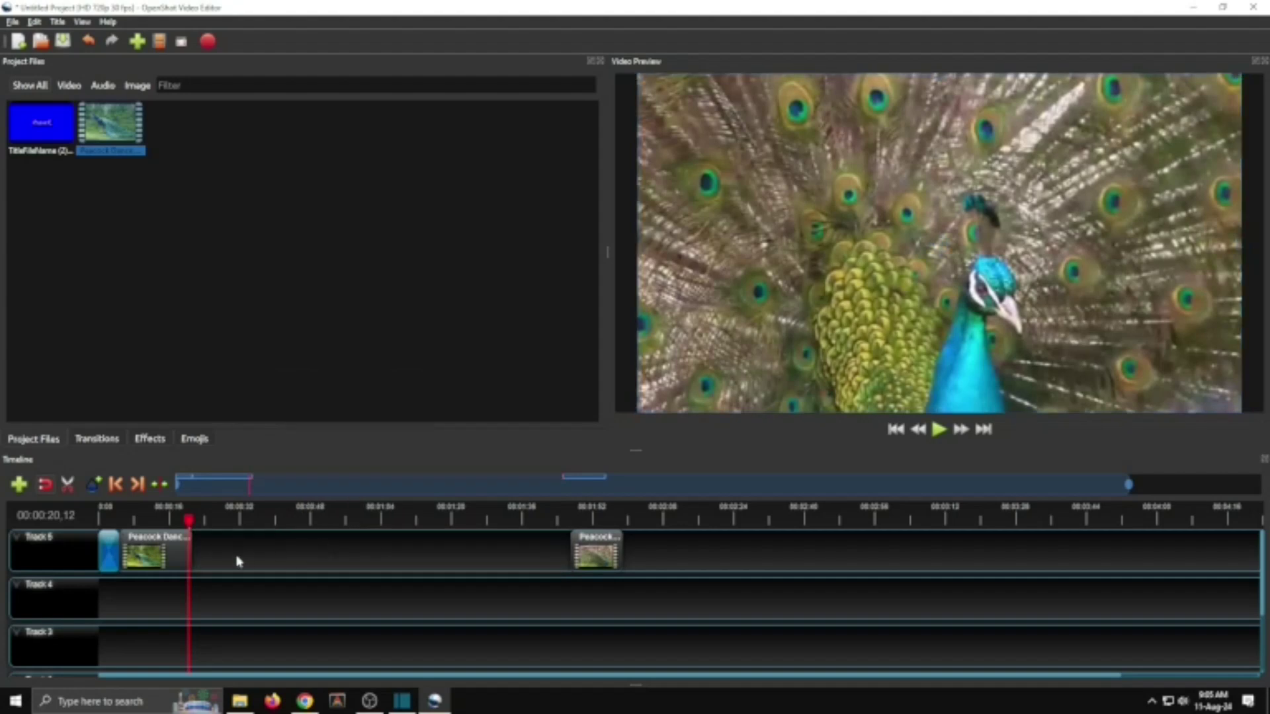
pyautogui.rightClick(278, 559)
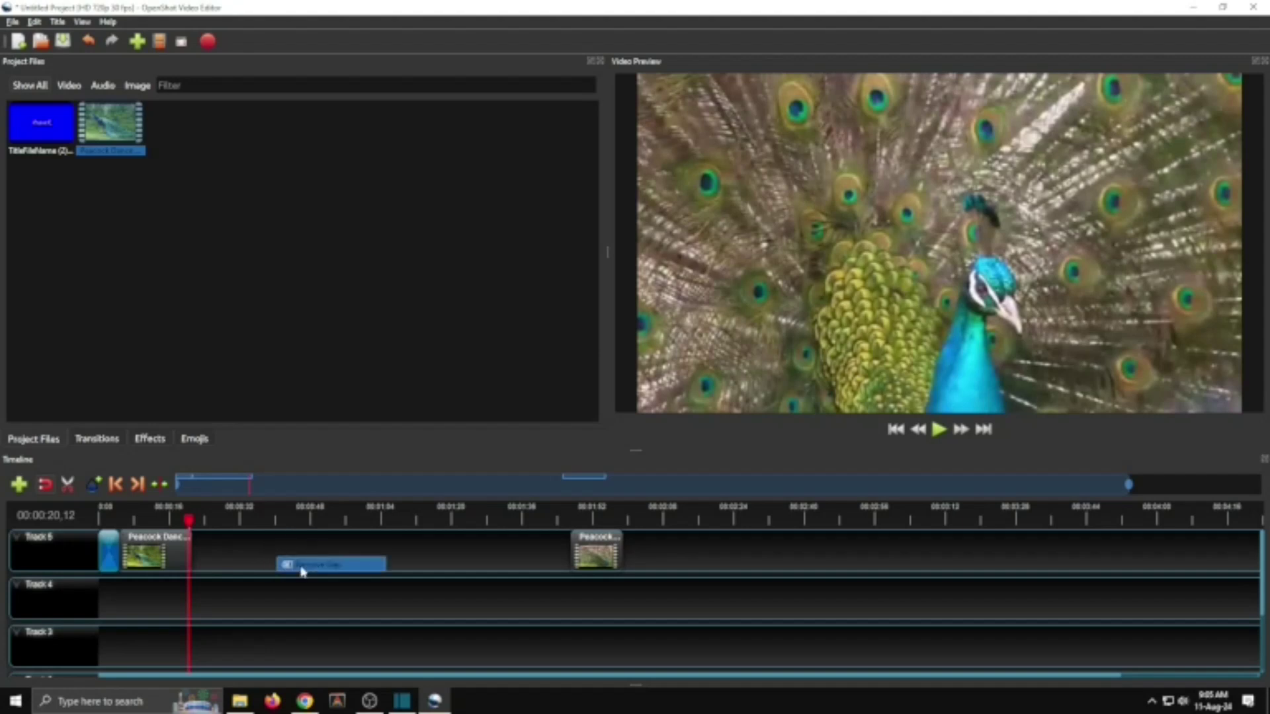
pyautogui.click(301, 564)
pyautogui.moveTo(191, 524); pyautogui.dragTo(157, 521)
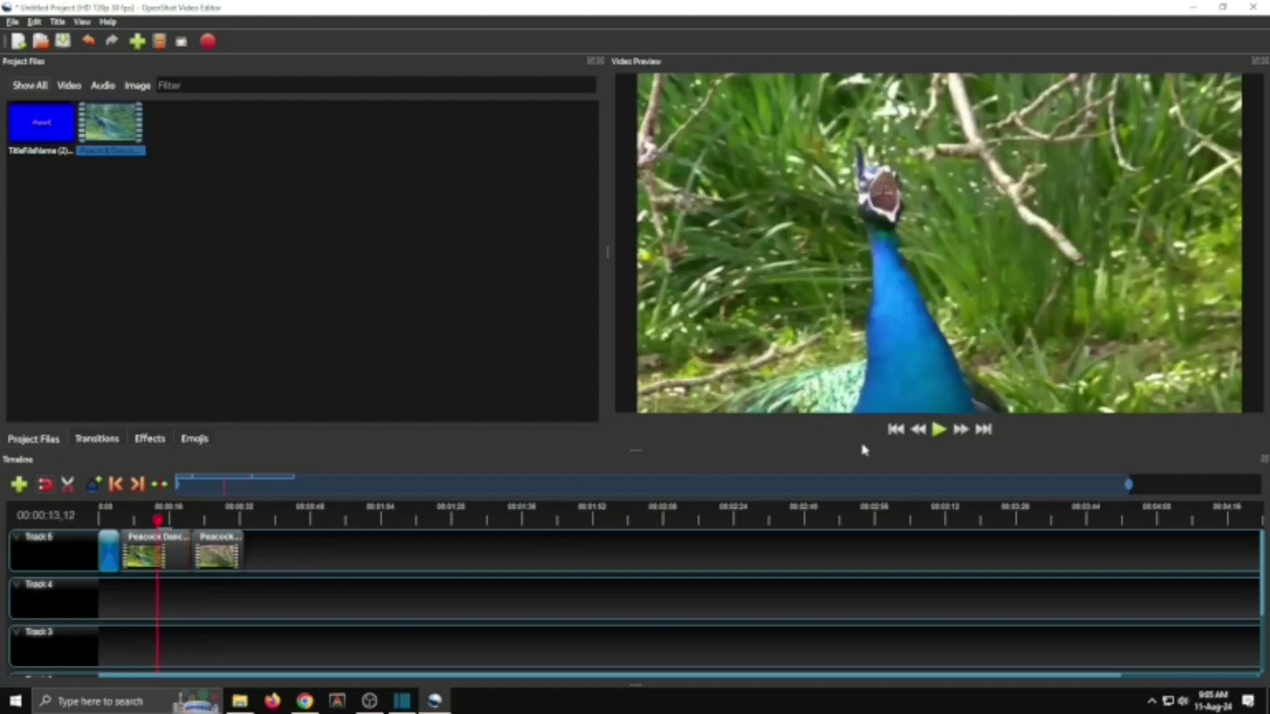
pyautogui.click(939, 430)
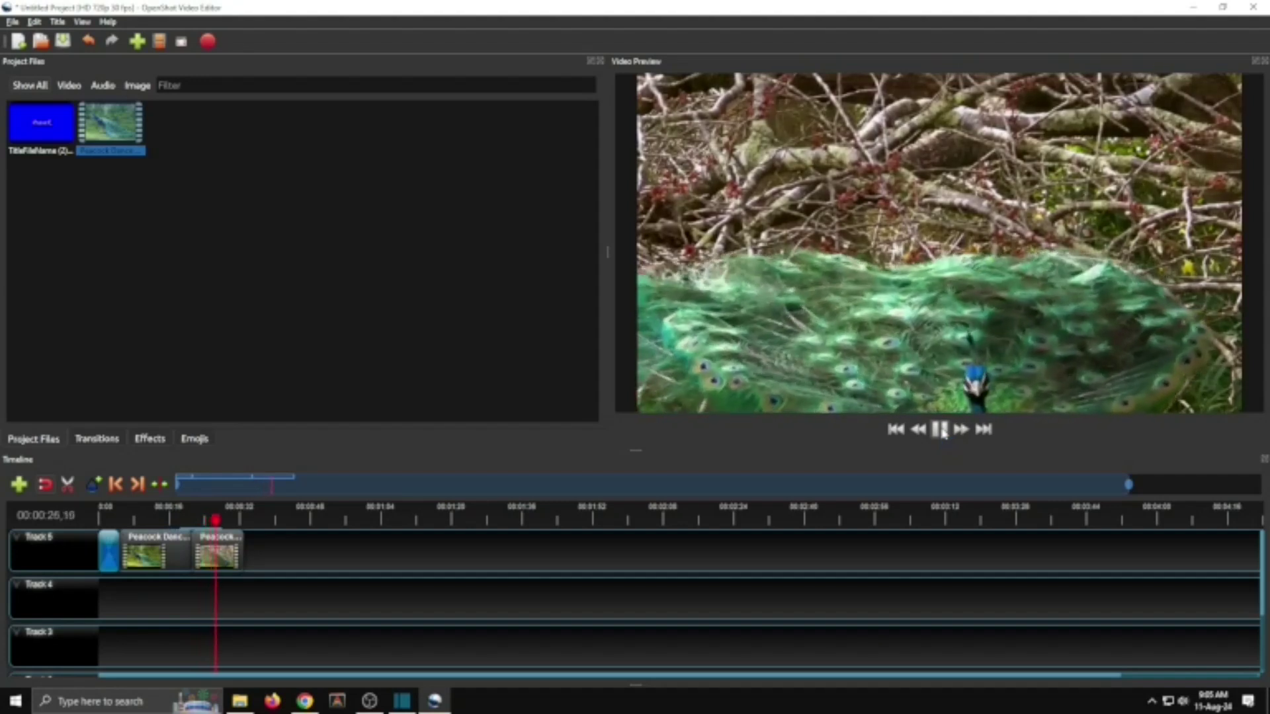
# Import the beautiful-nature-mountain image, place it on Track 5 after the peacock clips, and shorten it
pyautogui.click(137, 43)
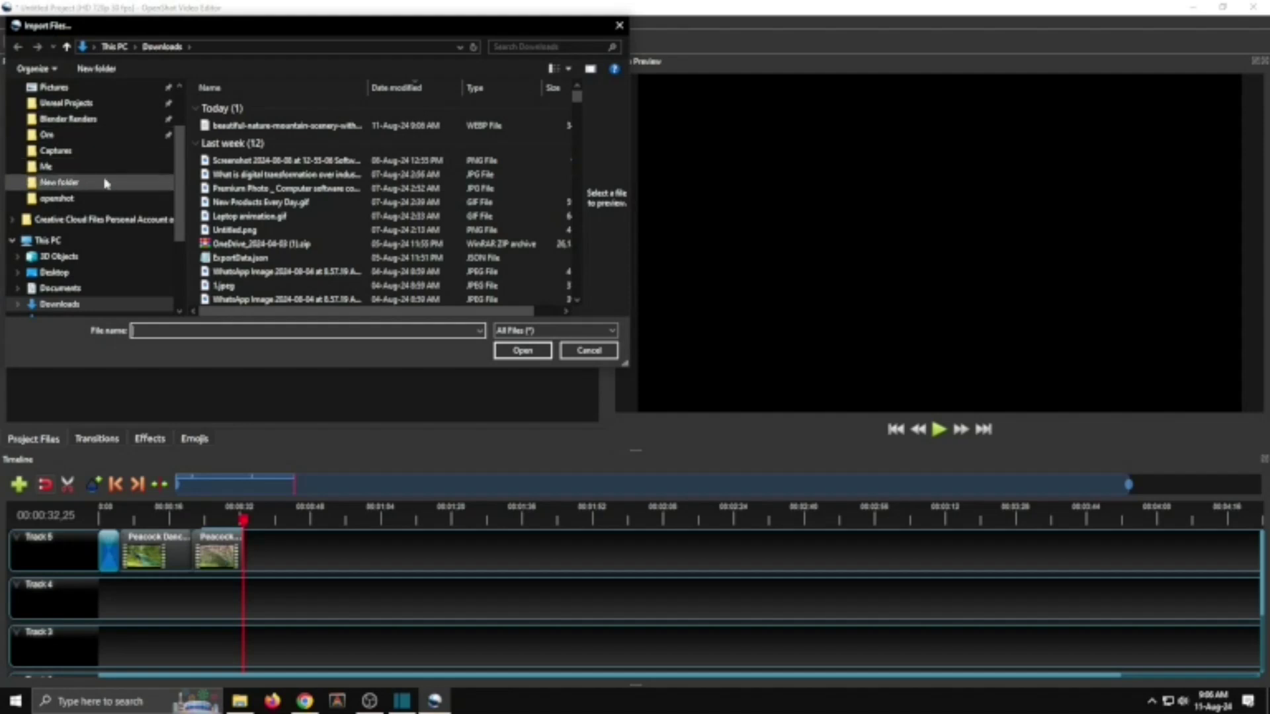
pyautogui.click(221, 126)
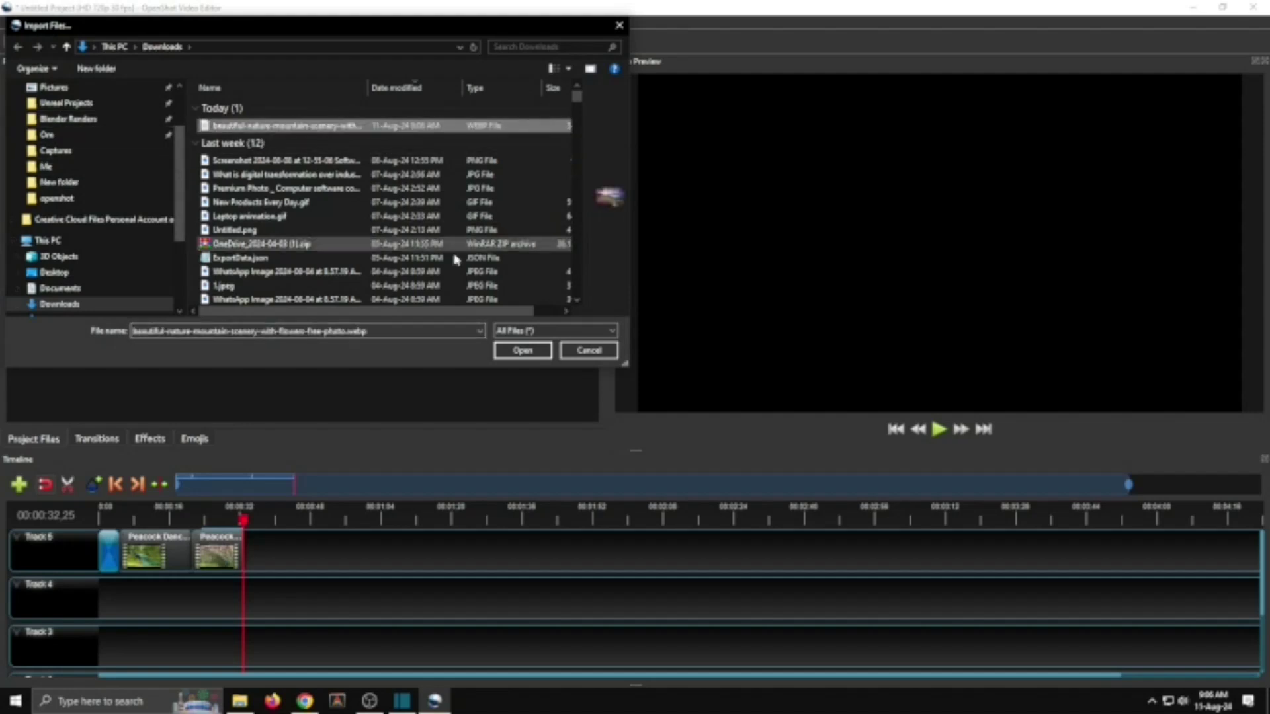
pyautogui.click(522, 350)
pyautogui.moveTo(194, 135); pyautogui.dragTo(268, 568)
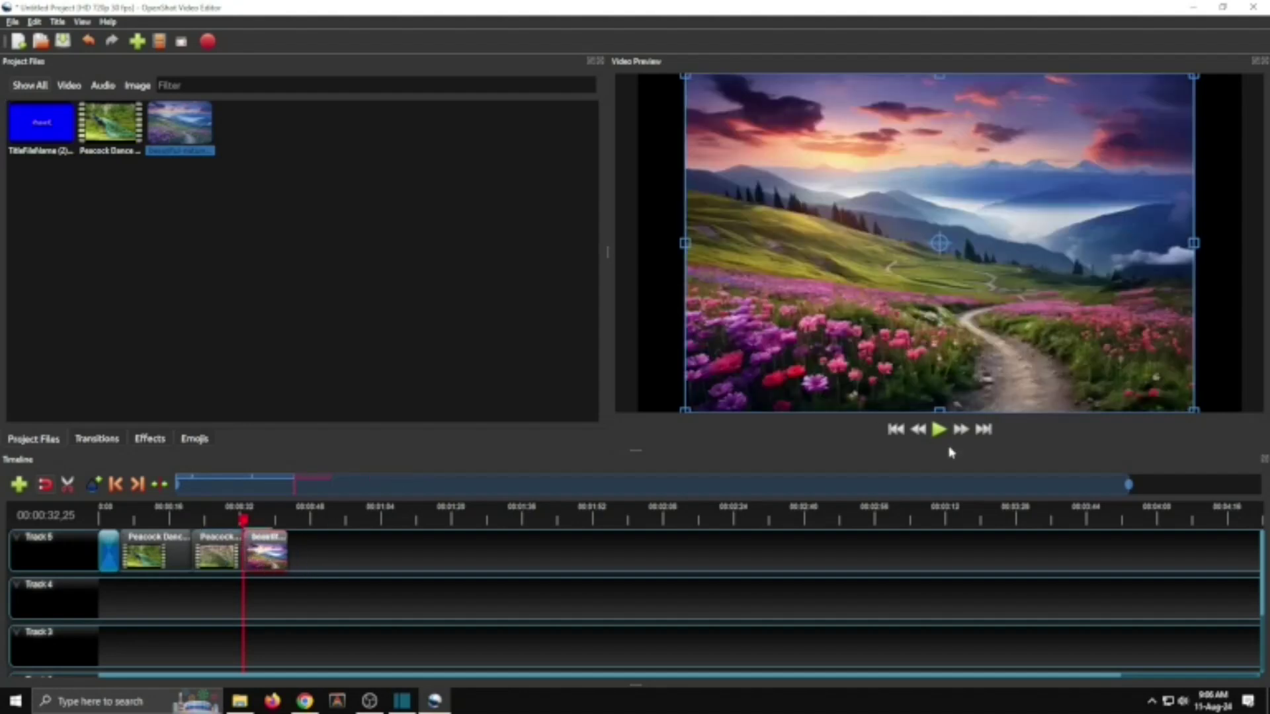
pyautogui.moveTo(291, 548); pyautogui.dragTo(254, 551)
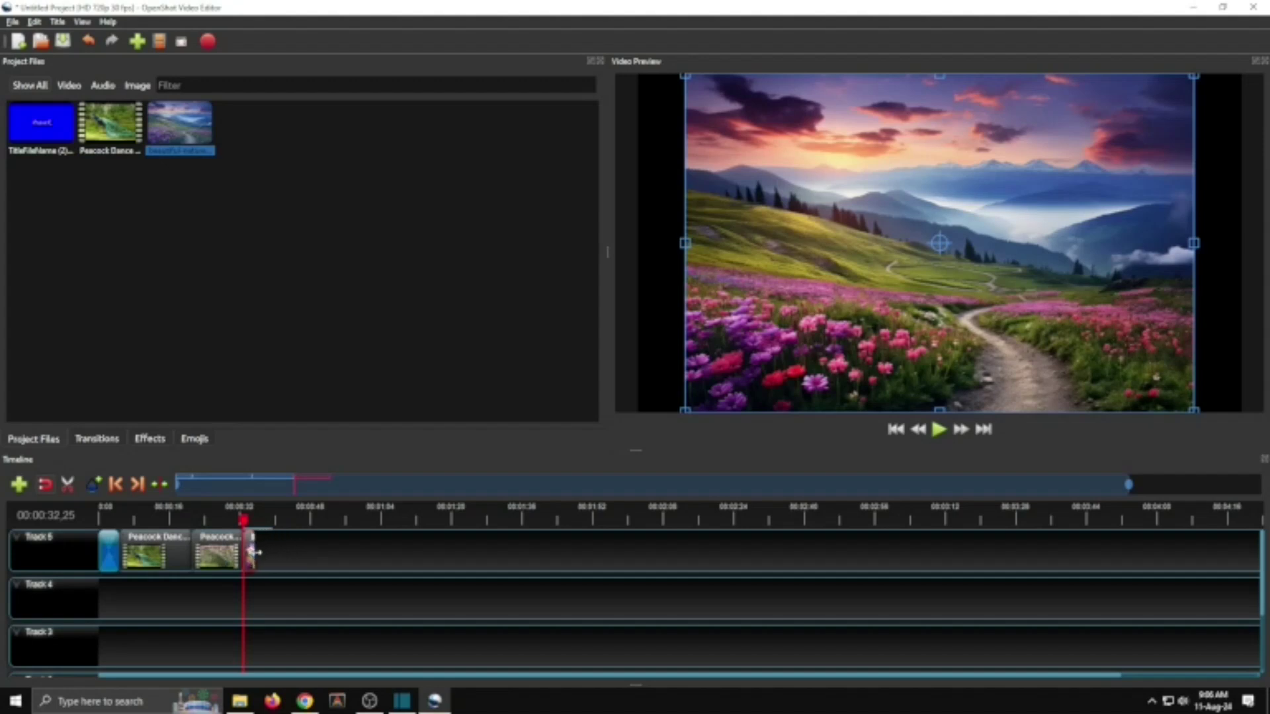
# Lay the Spiral big 2 transition over the landscape image on Track 5 and preview it
pyautogui.click(98, 439)
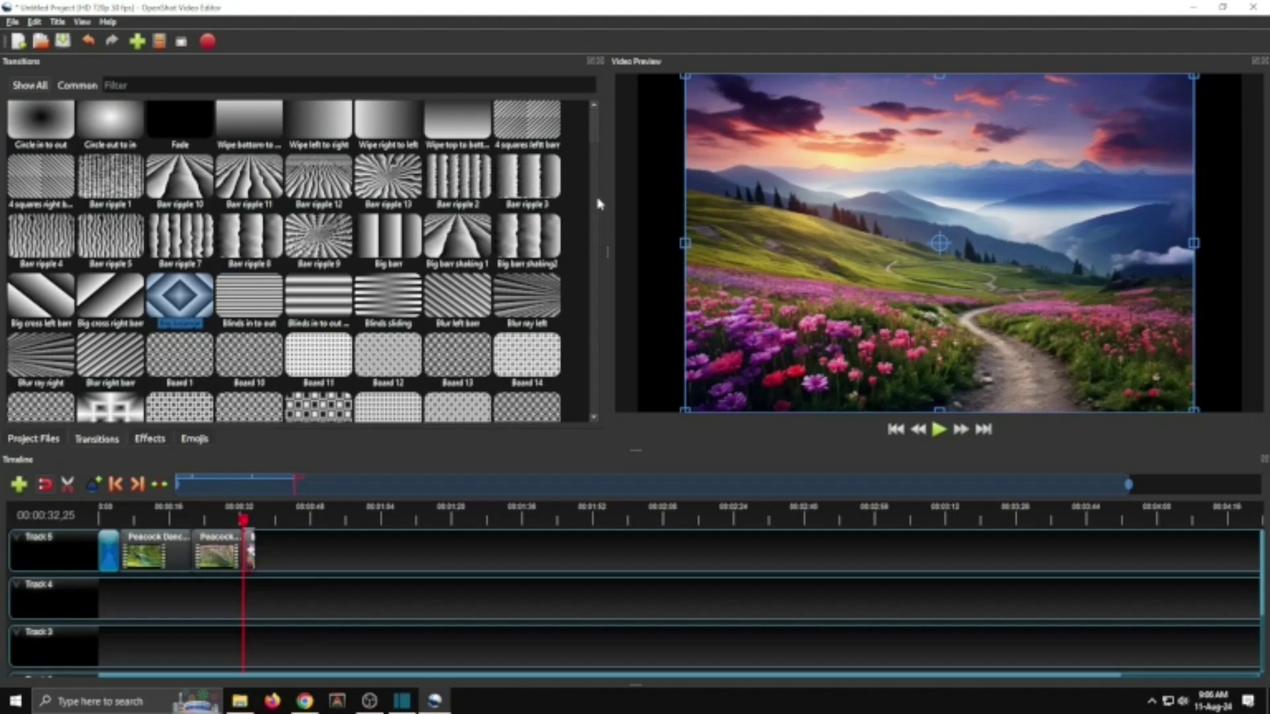
pyautogui.moveTo(594, 137); pyautogui.dragTo(559, 344)
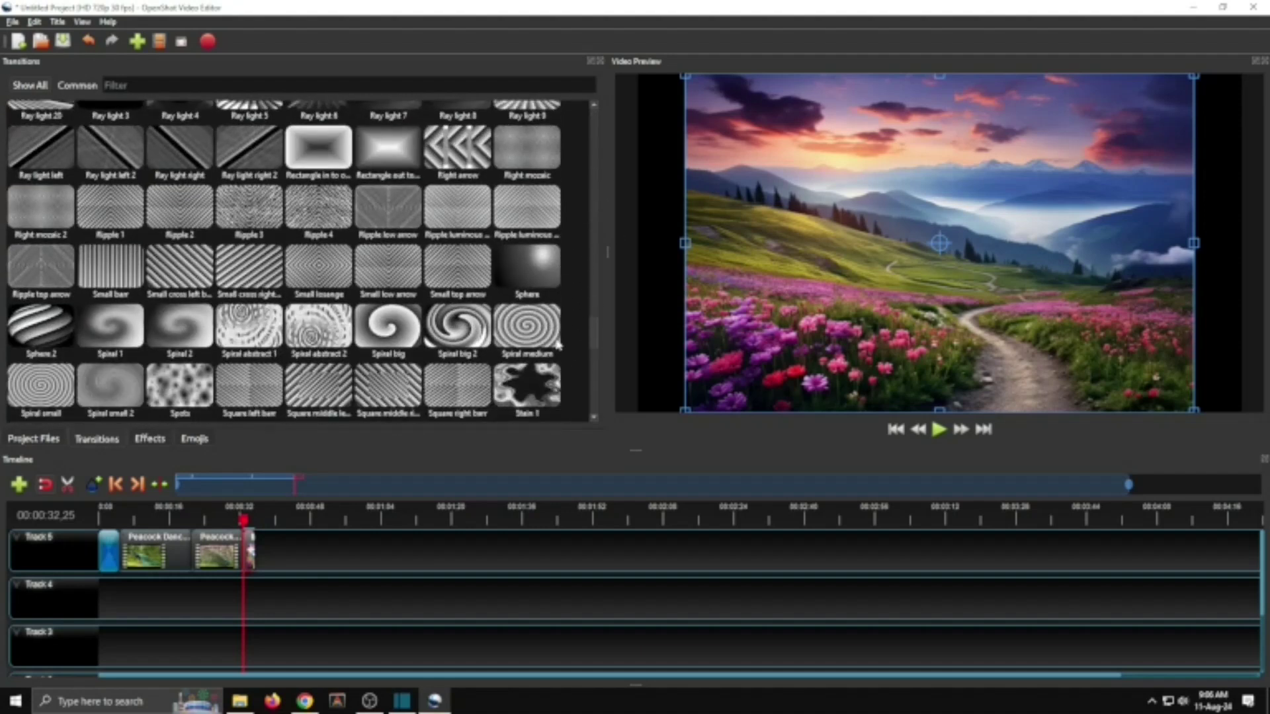
pyautogui.click(441, 331)
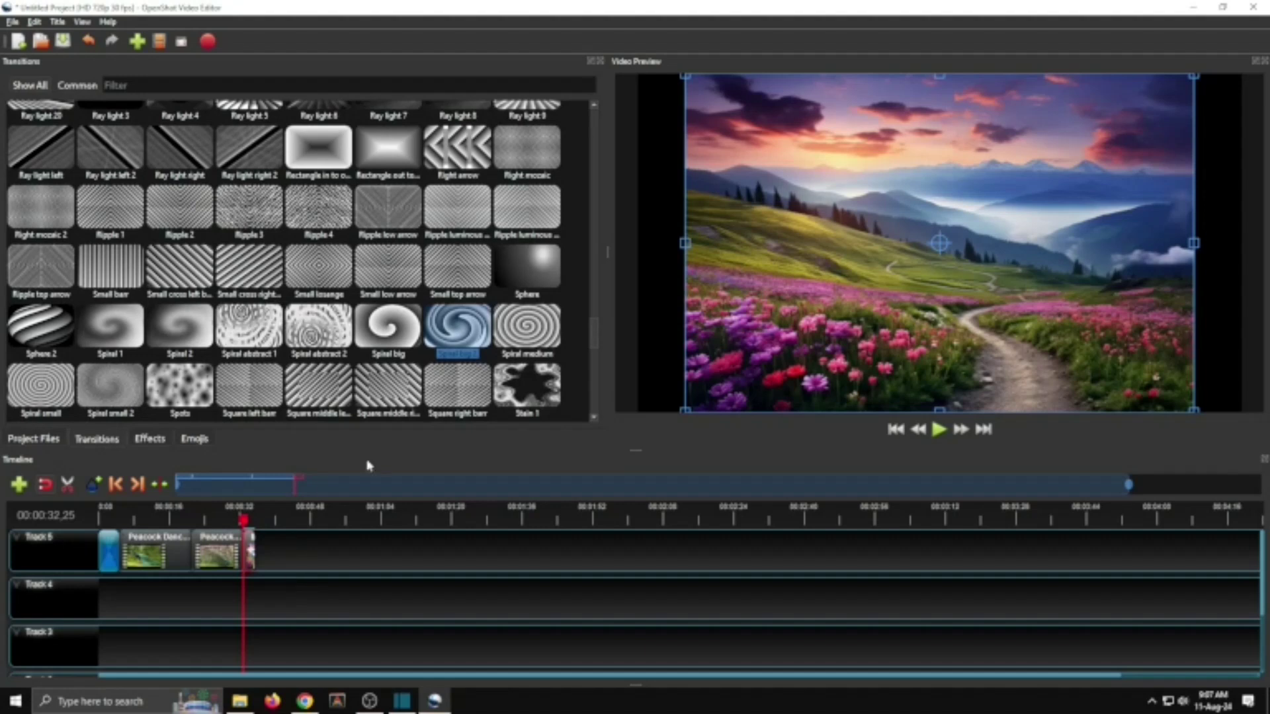
pyautogui.moveTo(461, 332); pyautogui.dragTo(254, 554)
pyautogui.click(939, 430)
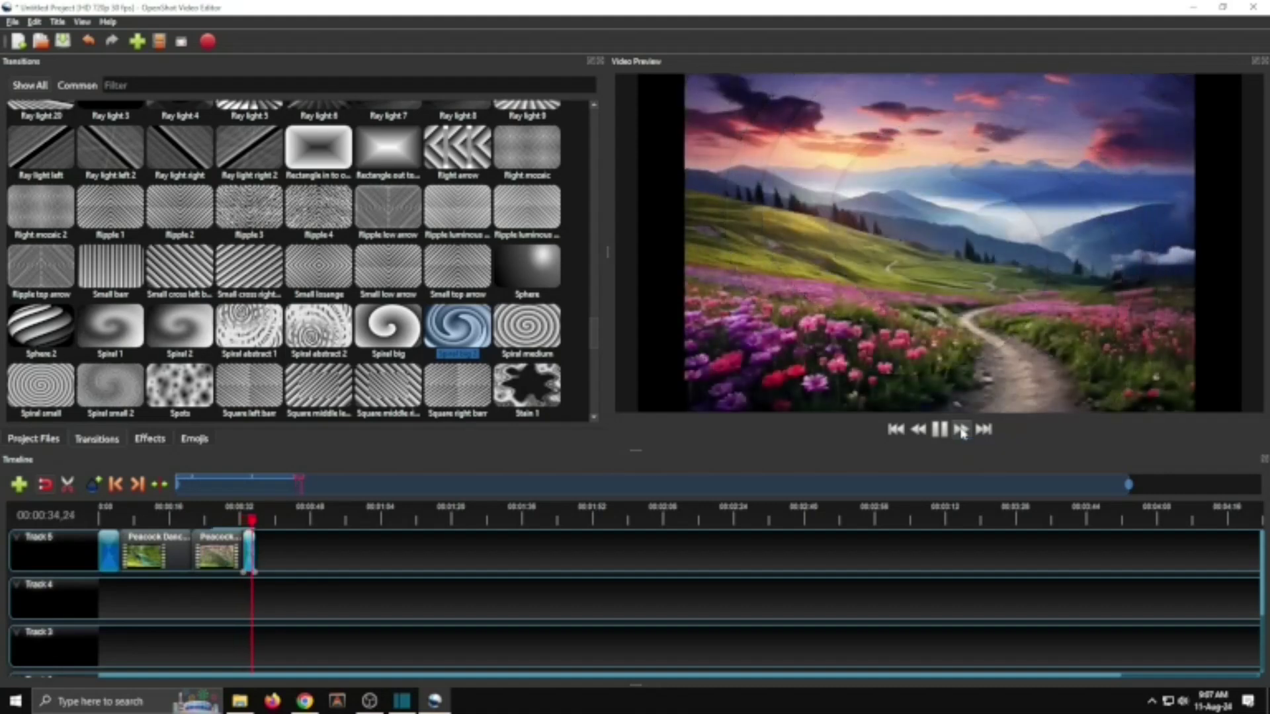
pyautogui.click(940, 430)
# Reverse the spiral transition's direction and replay it
pyautogui.click(242, 520)
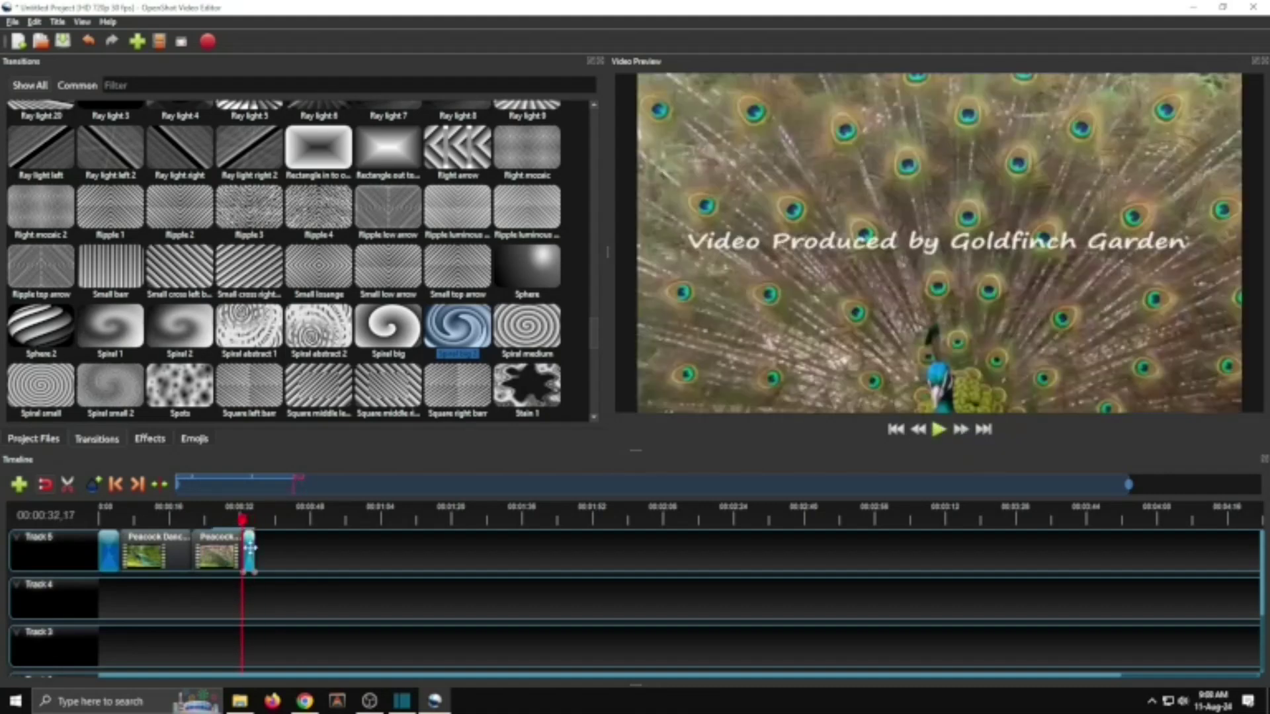
pyautogui.rightClick(250, 546)
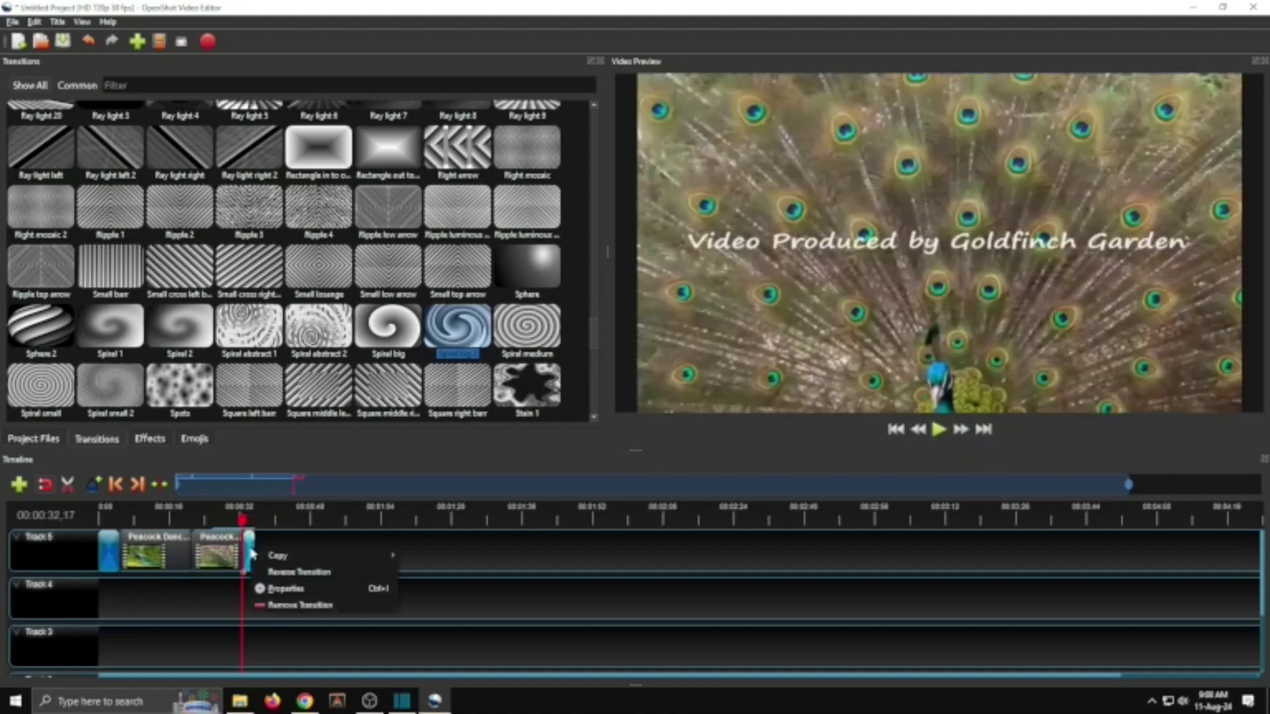
pyautogui.click(295, 574)
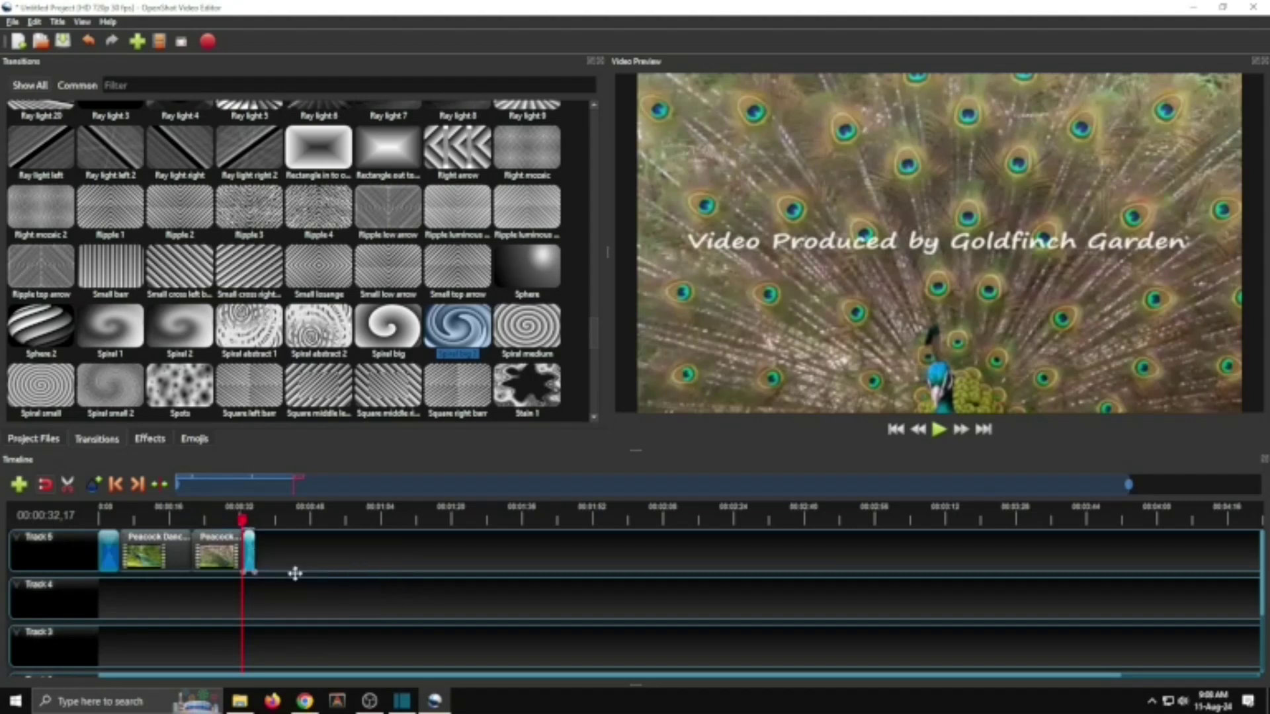
pyautogui.click(939, 430)
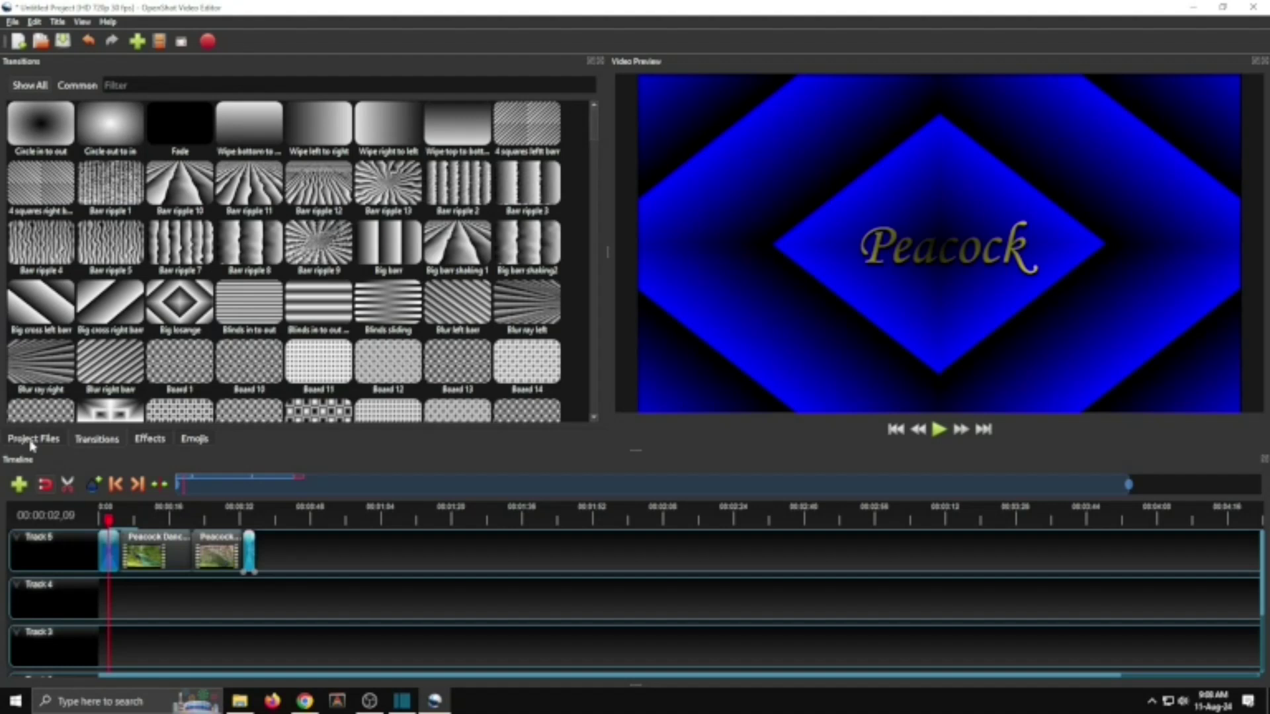
# Look through the Project Files and Emojis lists, then bring up the Effects list
pyautogui.click(42, 442)
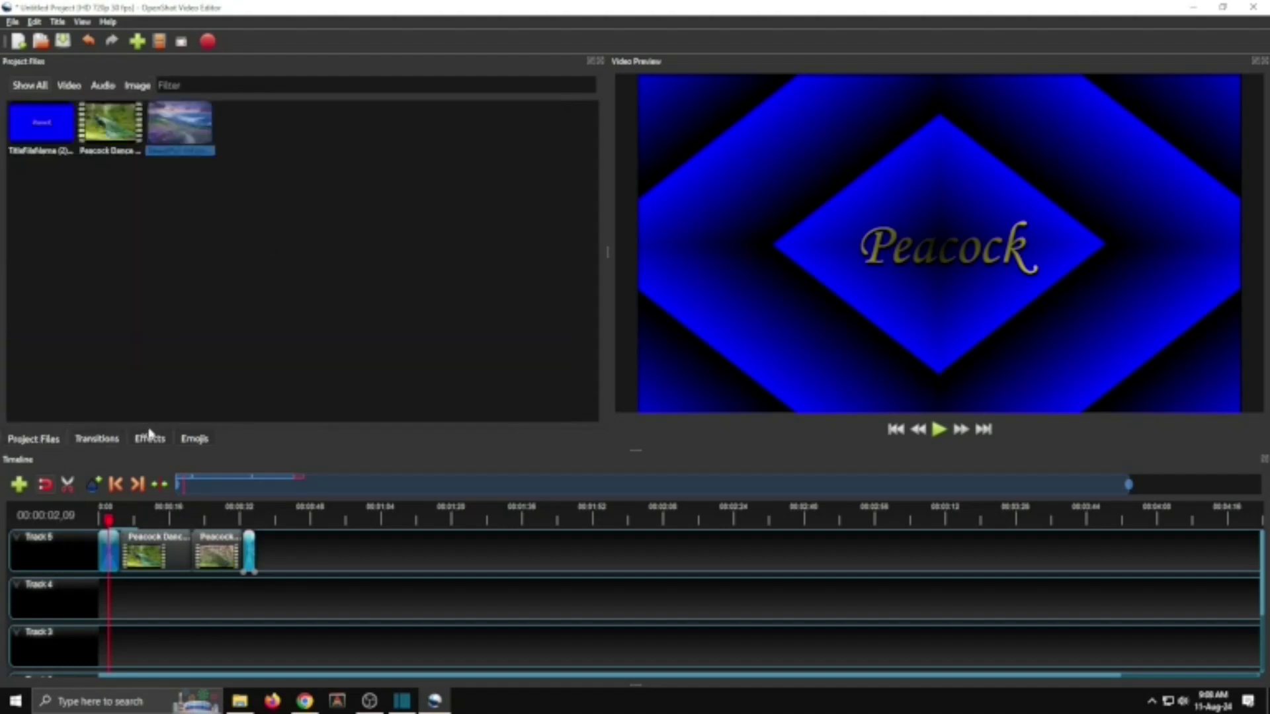
pyautogui.click(194, 442)
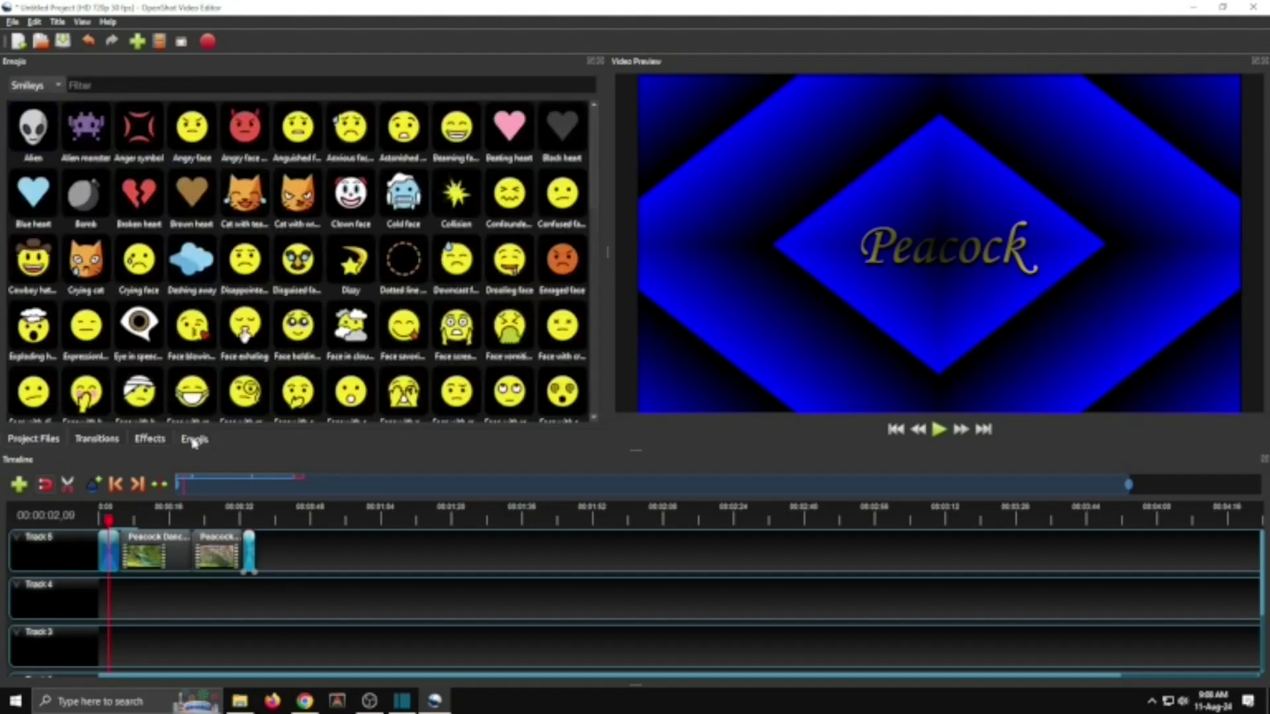
pyautogui.click(143, 441)
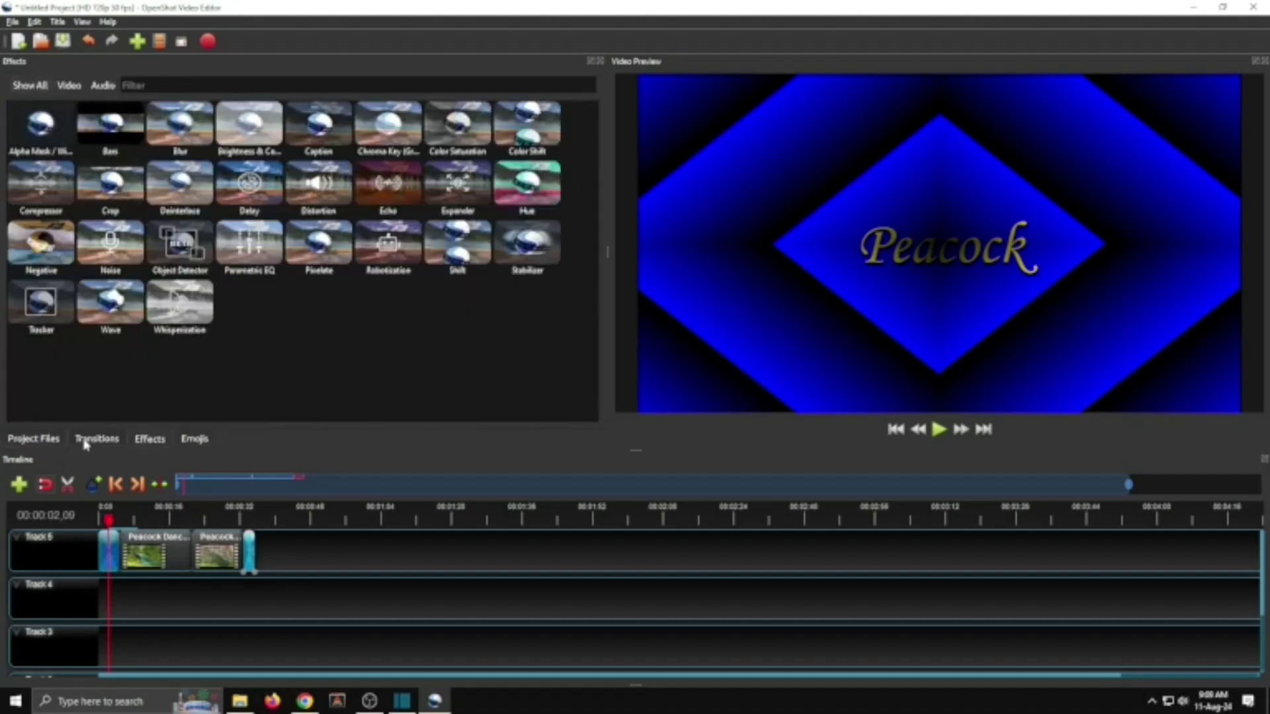
# Return the playhead to the timeline start and filter the effects to Audio only
pyautogui.press('Home')
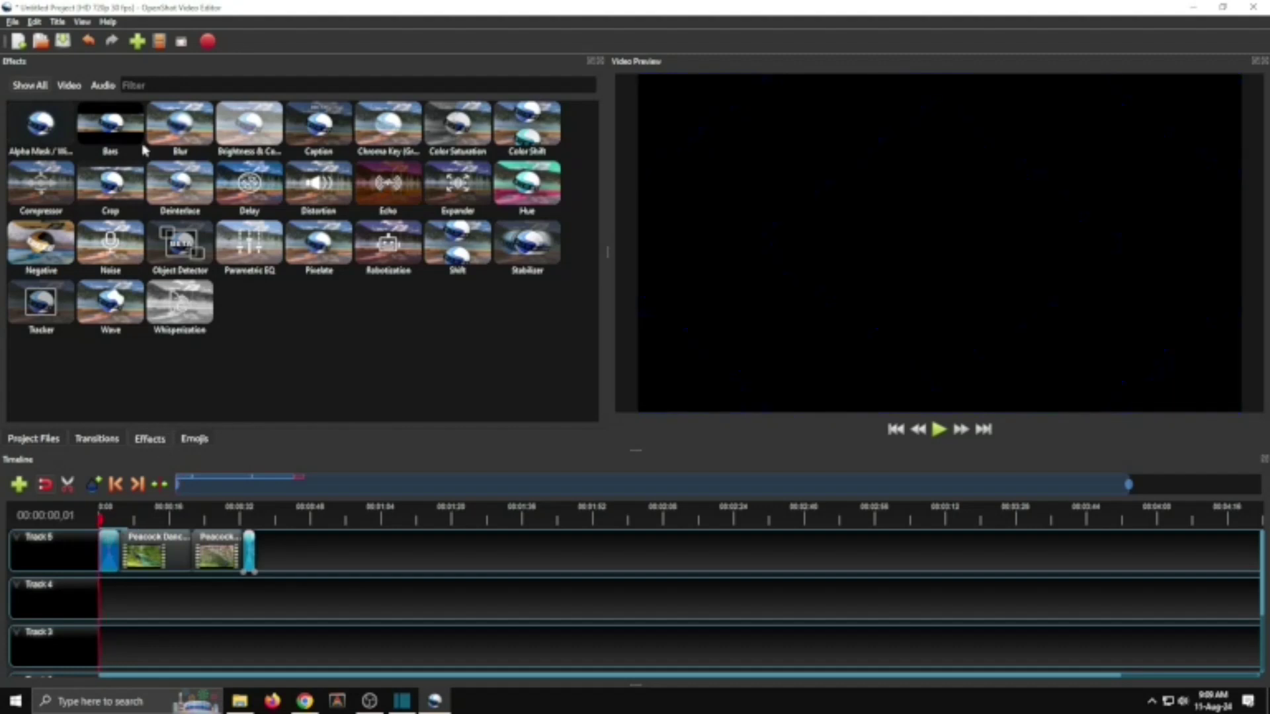
pyautogui.click(106, 86)
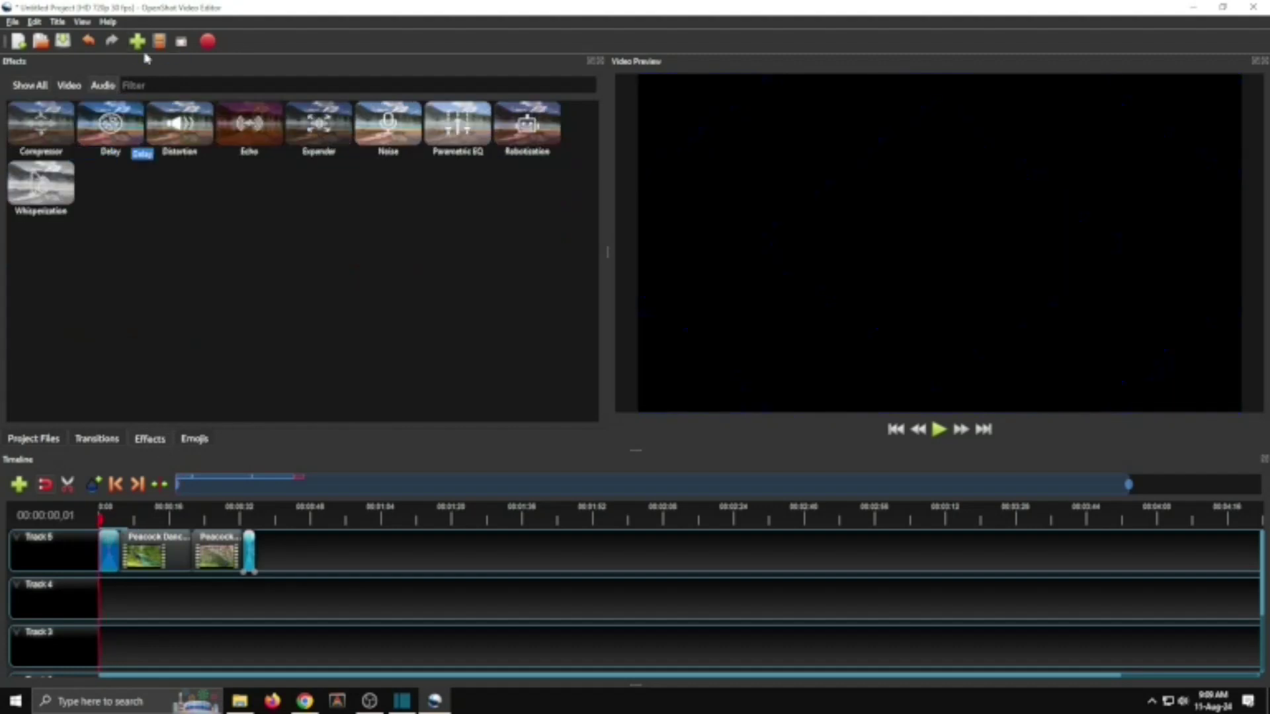
pyautogui.click(137, 43)
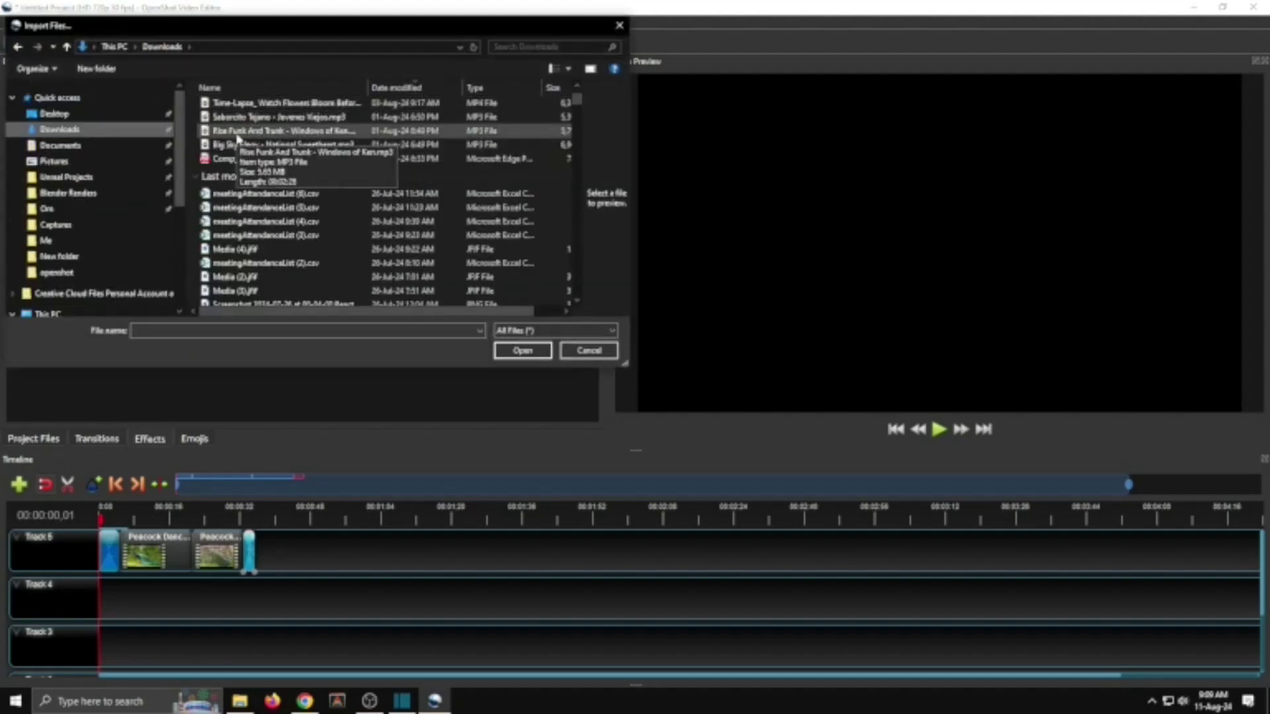
# Import the Saborcito Tejano MP3 and place it at the start of Track 4
pyautogui.click(235, 118)
pyautogui.click(512, 352)
pyautogui.moveTo(265, 149); pyautogui.dragTo(171, 609)
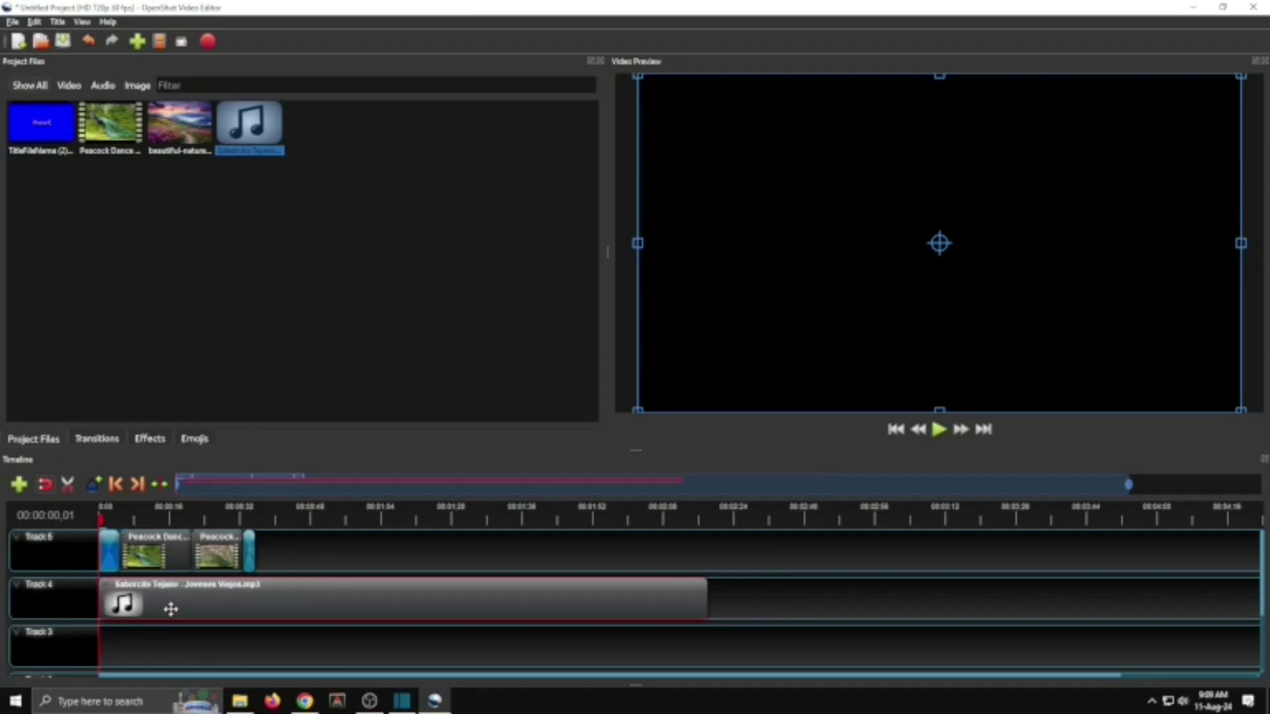
# Trim the song to end with the peacock clips and play the project to check it
pyautogui.moveTo(710, 607); pyautogui.dragTo(258, 585)
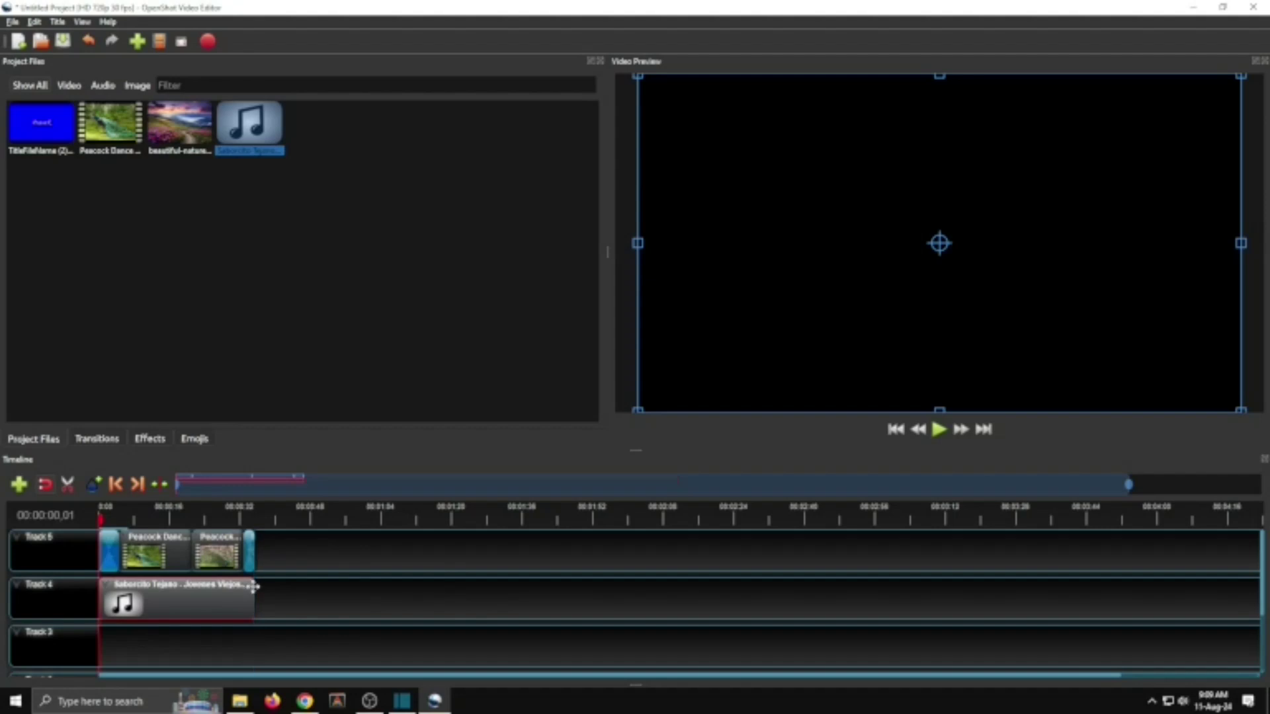
pyautogui.click(939, 431)
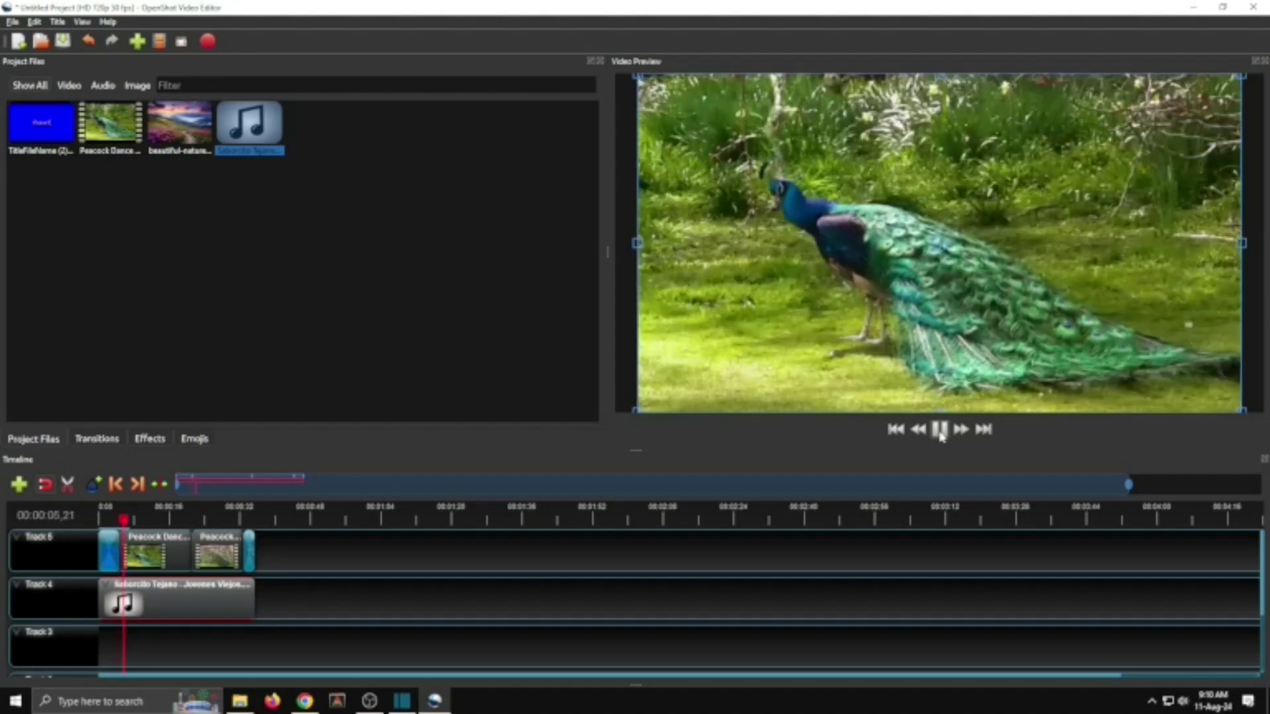
pyautogui.click(940, 430)
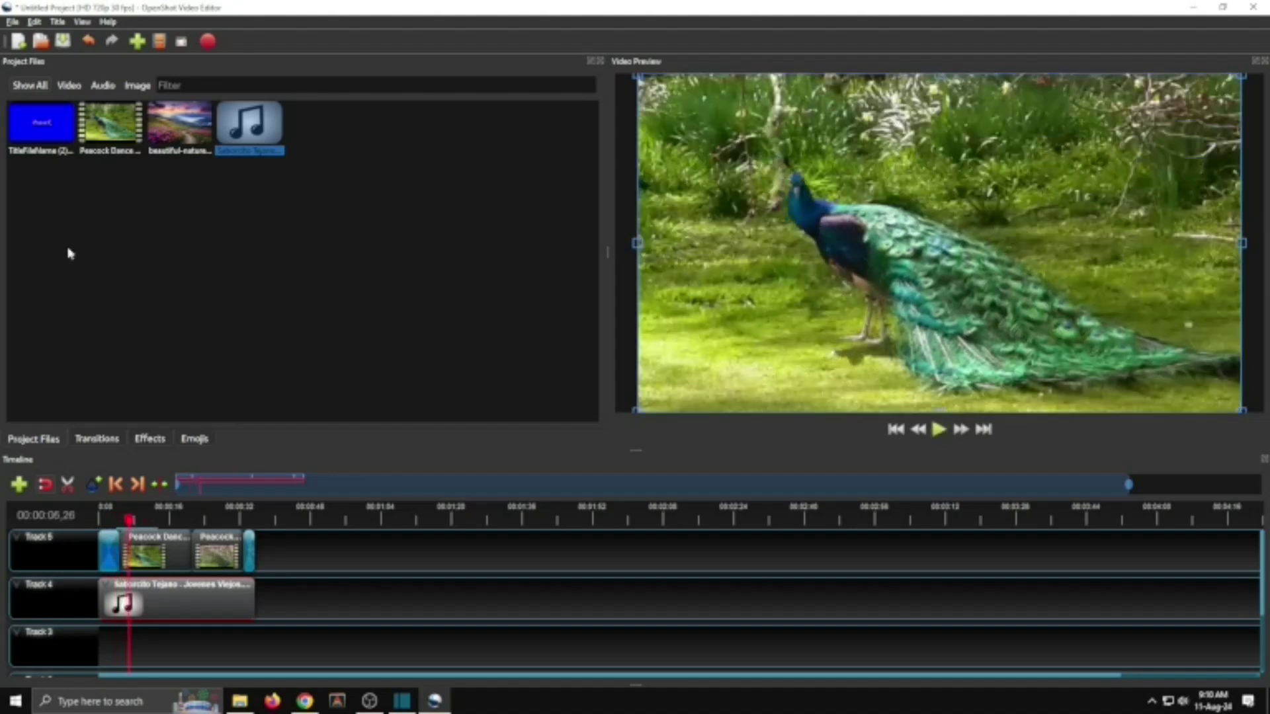
pyautogui.click(148, 440)
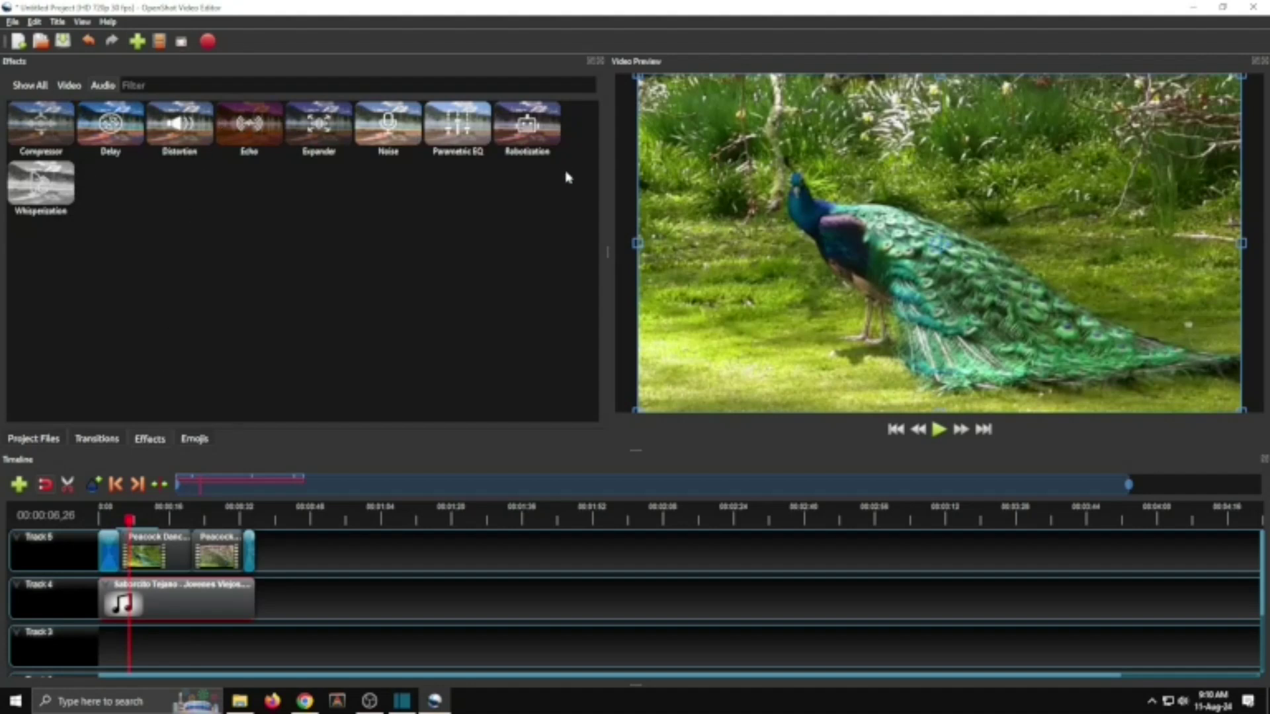
# Drop Parametric EQ onto the Saborcito Tejano clip on Track 4 and rewind the playhead
pyautogui.click(464, 131)
pyautogui.moveTo(464, 130); pyautogui.dragTo(169, 609)
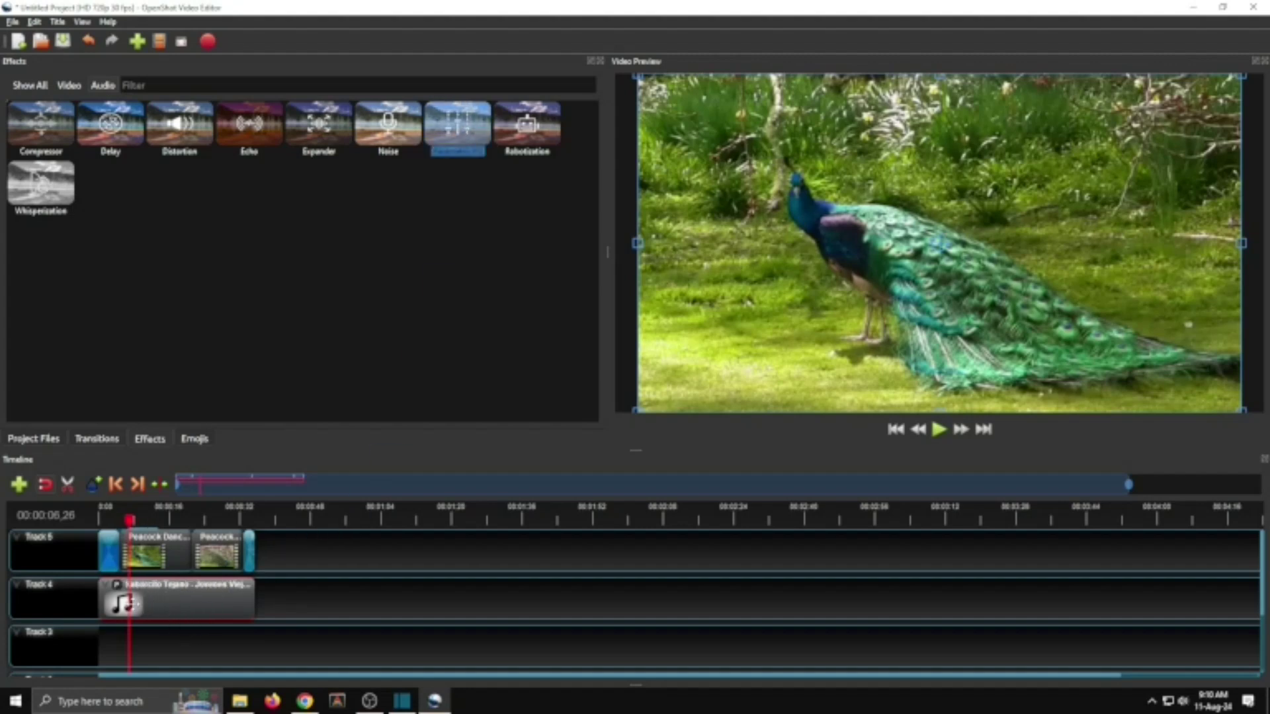
pyautogui.moveTo(138, 524); pyautogui.dragTo(96, 529)
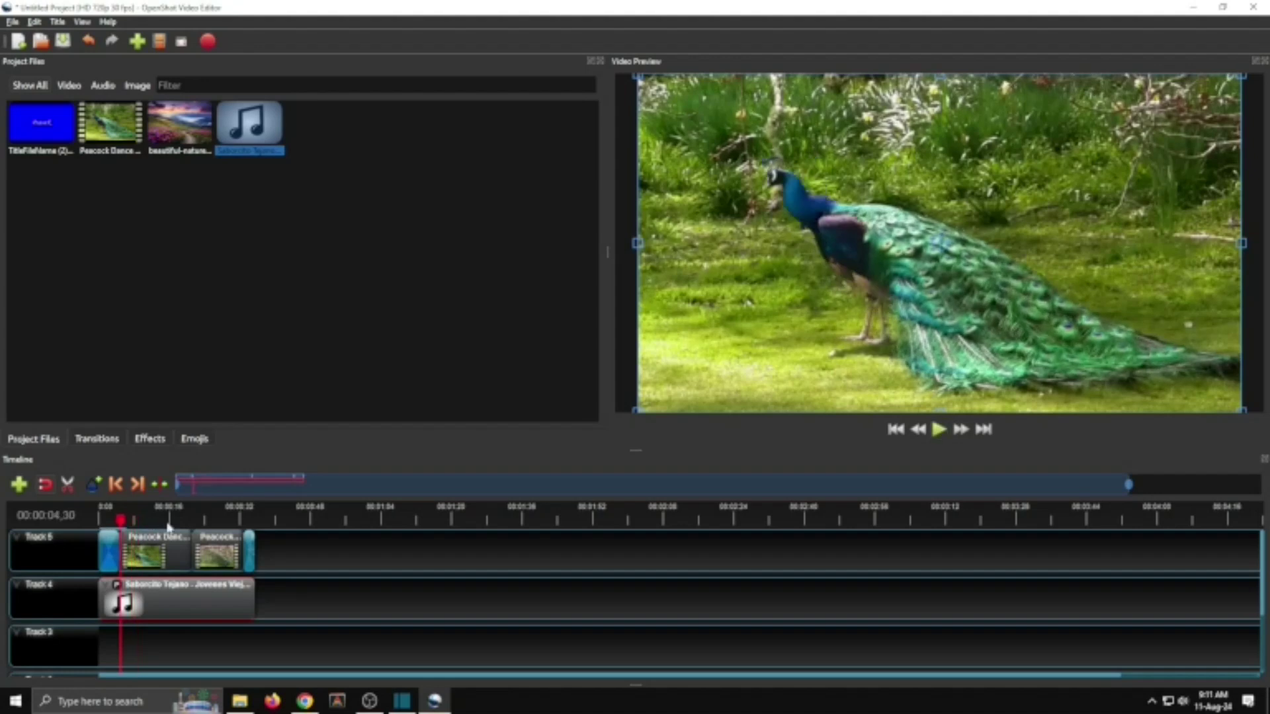
# Place a Spiral transition at the start of the Track 5 peacock clip and reverse it
pyautogui.click(99, 440)
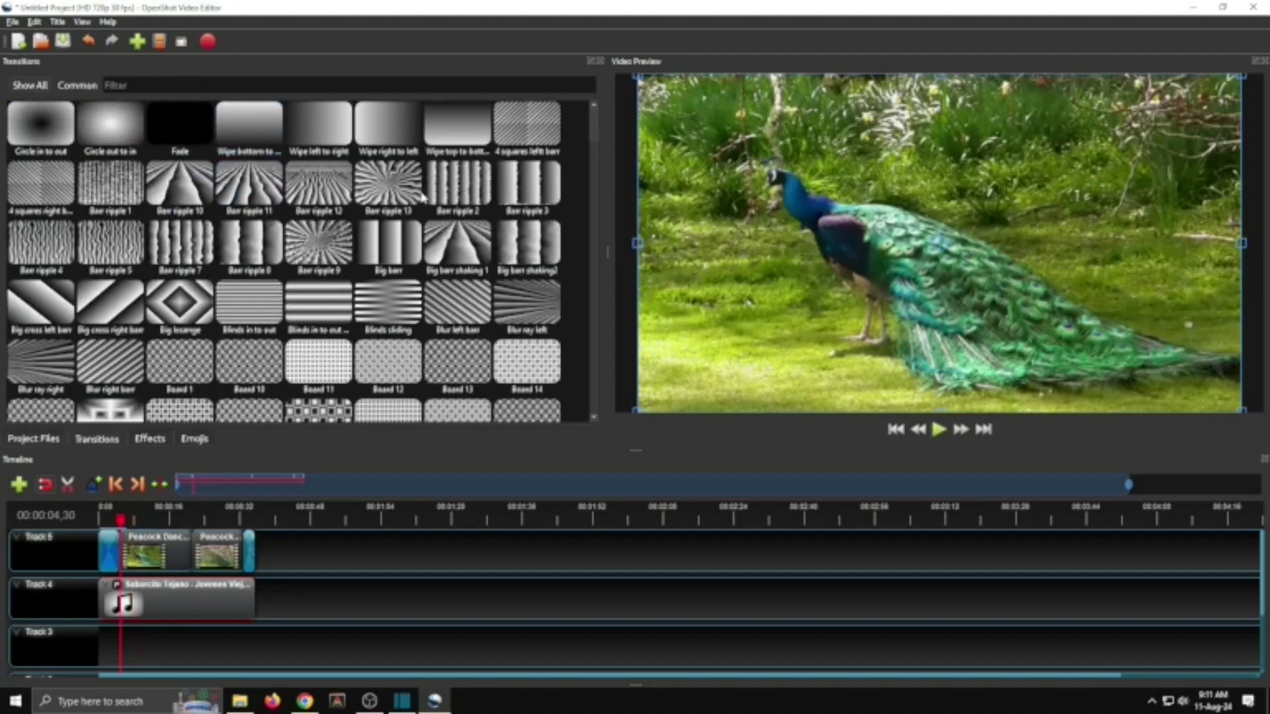
pyautogui.moveTo(594, 135); pyautogui.dragTo(568, 411)
pyautogui.scroll(5, 165, 364)
pyautogui.moveTo(389, 295); pyautogui.dragTo(135, 562)
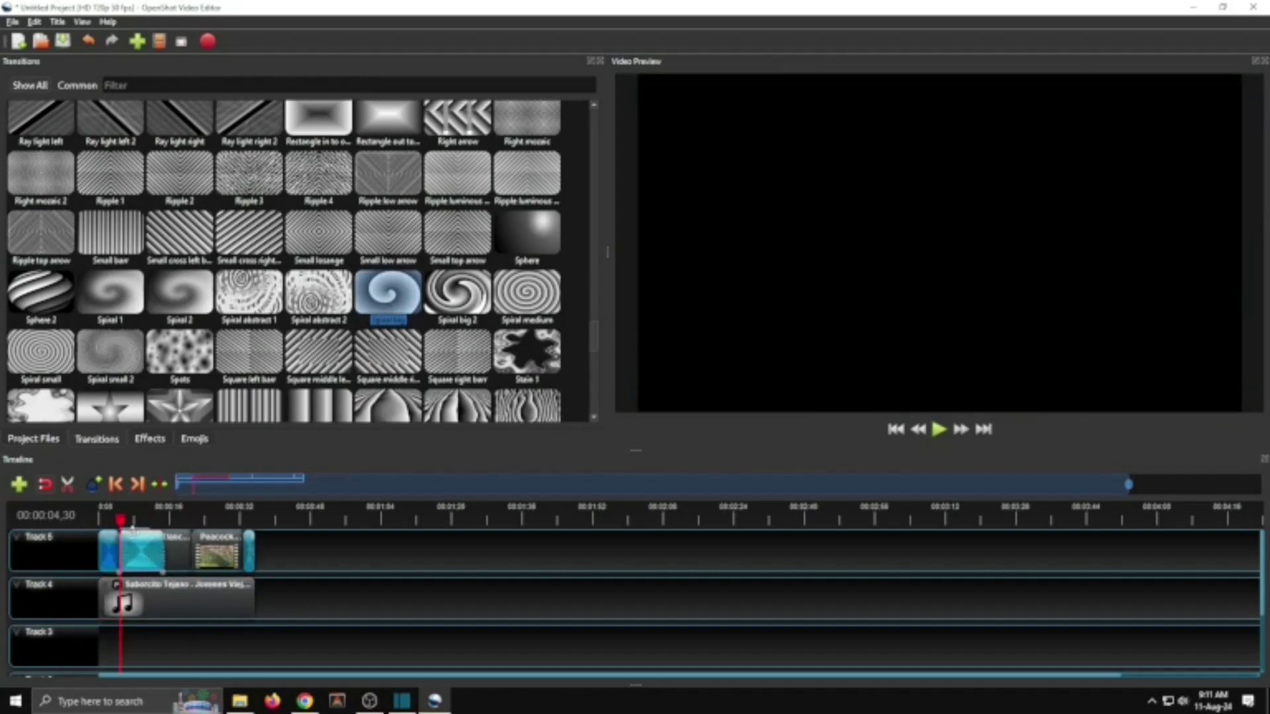
pyautogui.rightClick(141, 549)
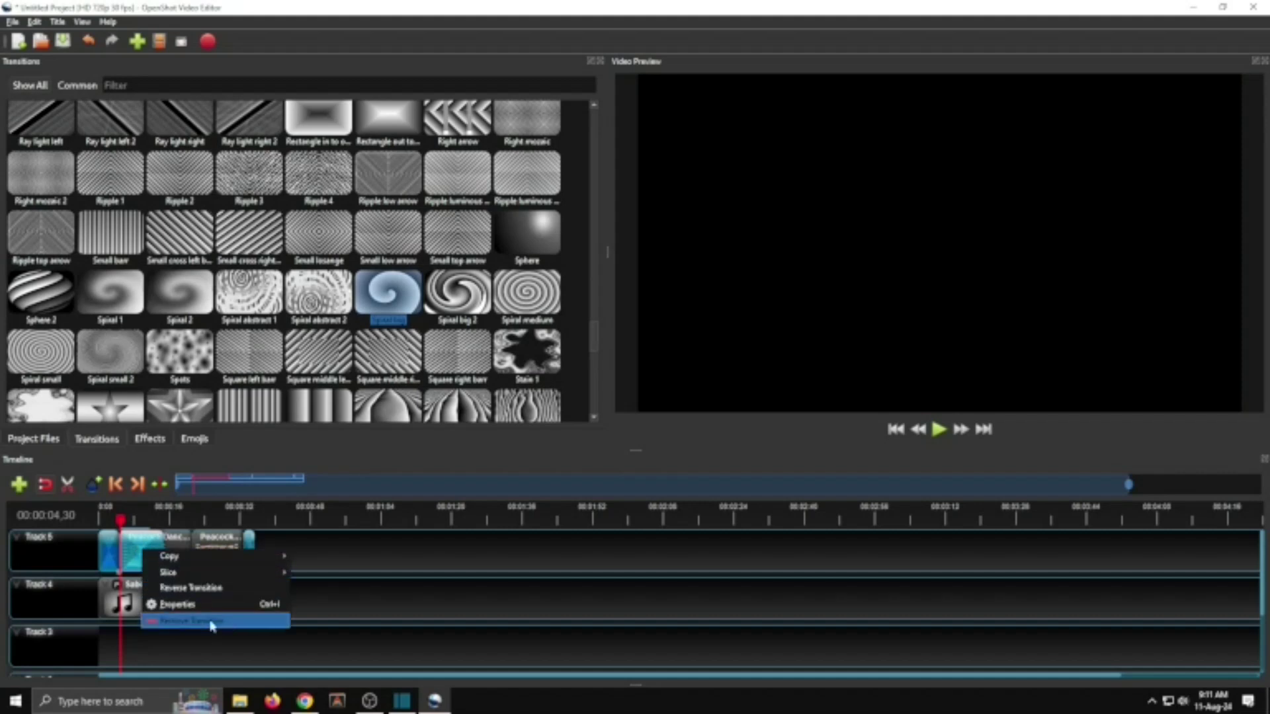
pyautogui.click(203, 589)
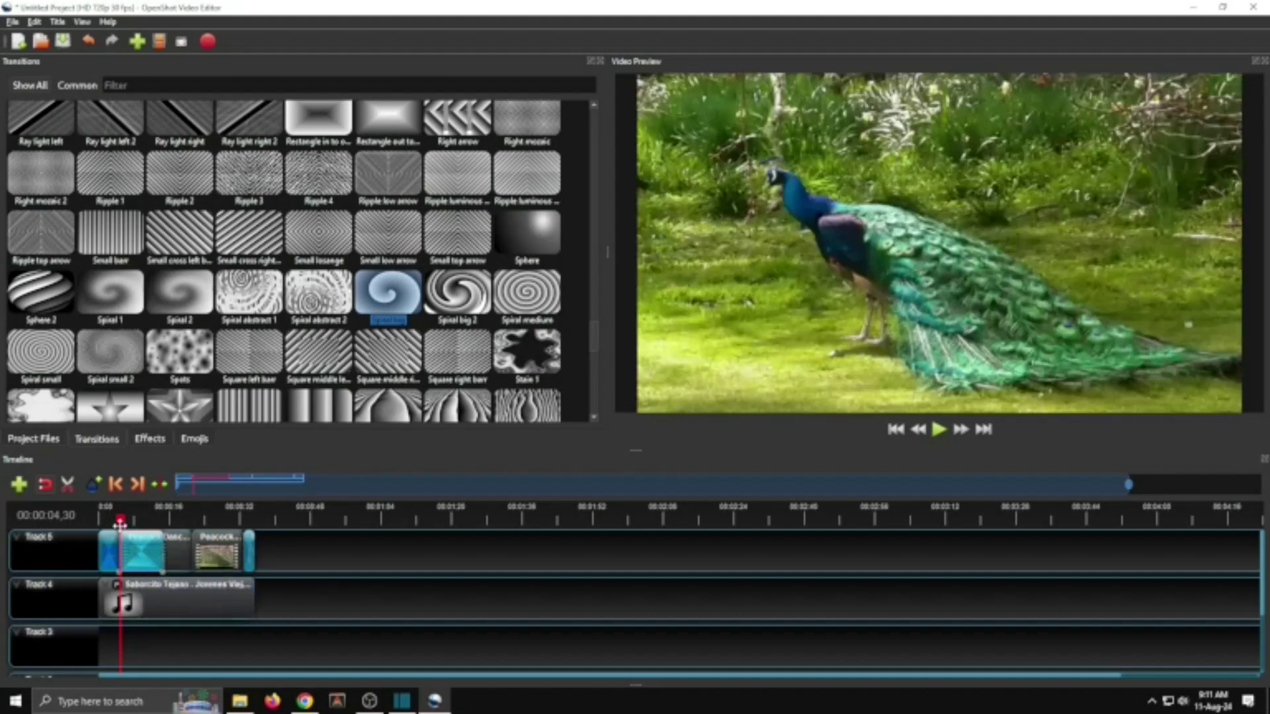
# Rewind to the title frame and play the project to preview the reversed spiral
pyautogui.moveTo(120, 523); pyautogui.dragTo(101, 523)
pyautogui.click(942, 430)
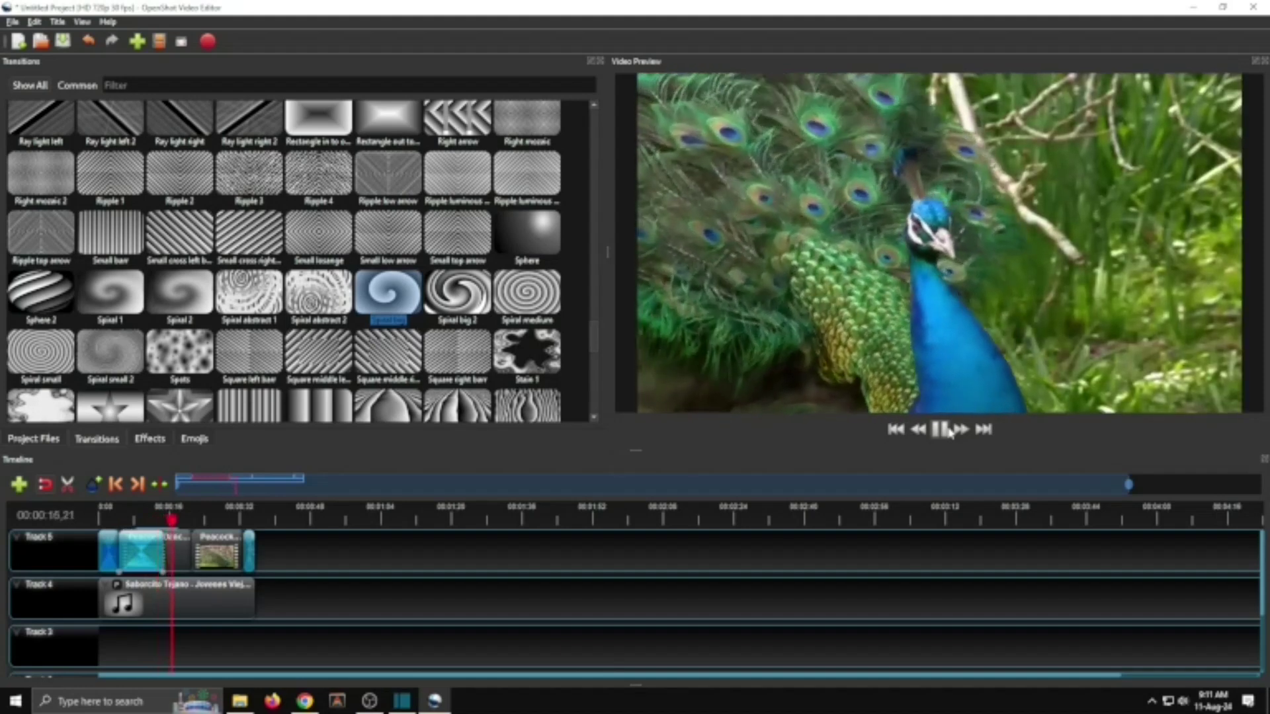
pyautogui.click(947, 430)
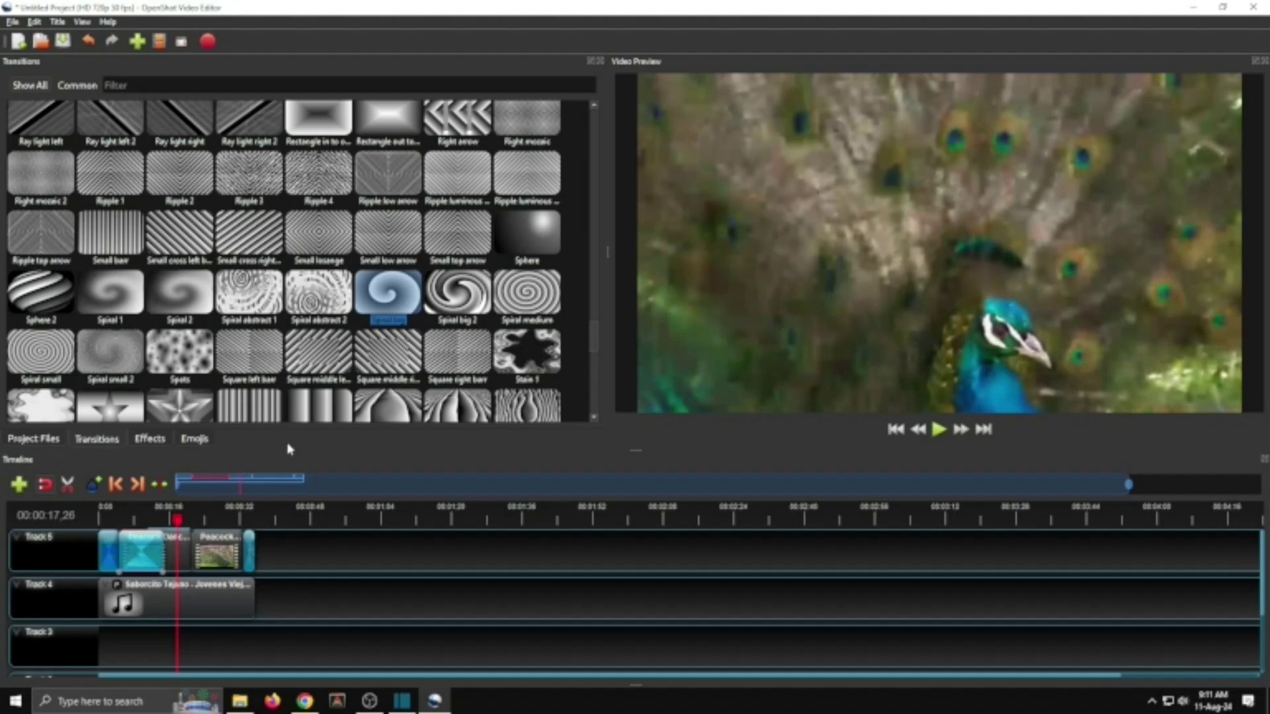
pyautogui.click(149, 440)
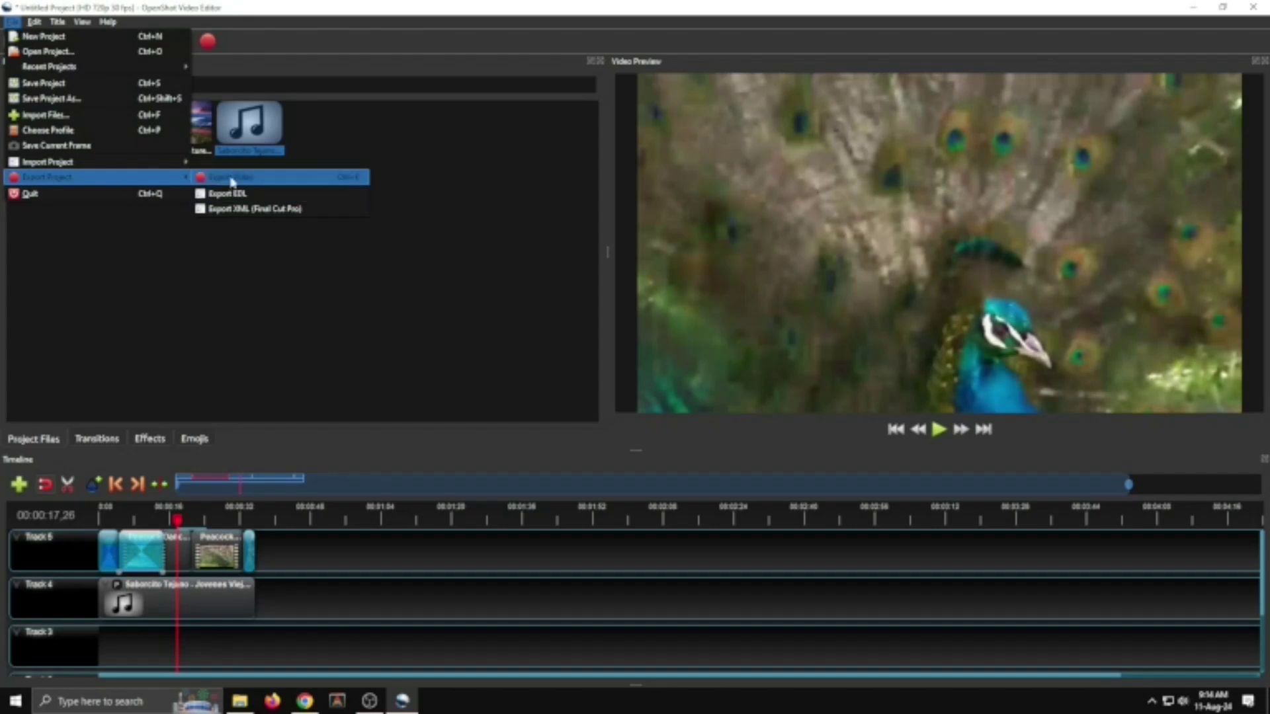
# Export the video as Peacock (MP4 720p High) into the Desktop's New folder
pyautogui.click(231, 179)
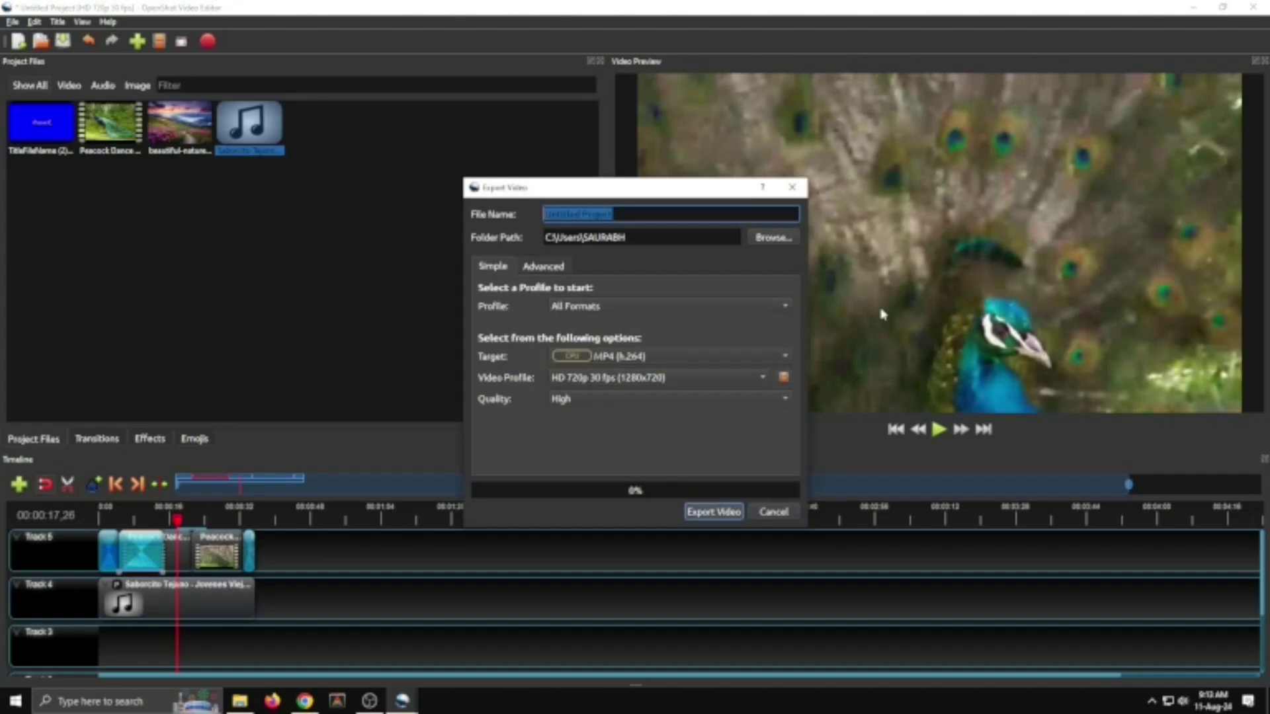
pyautogui.write('Peacock')
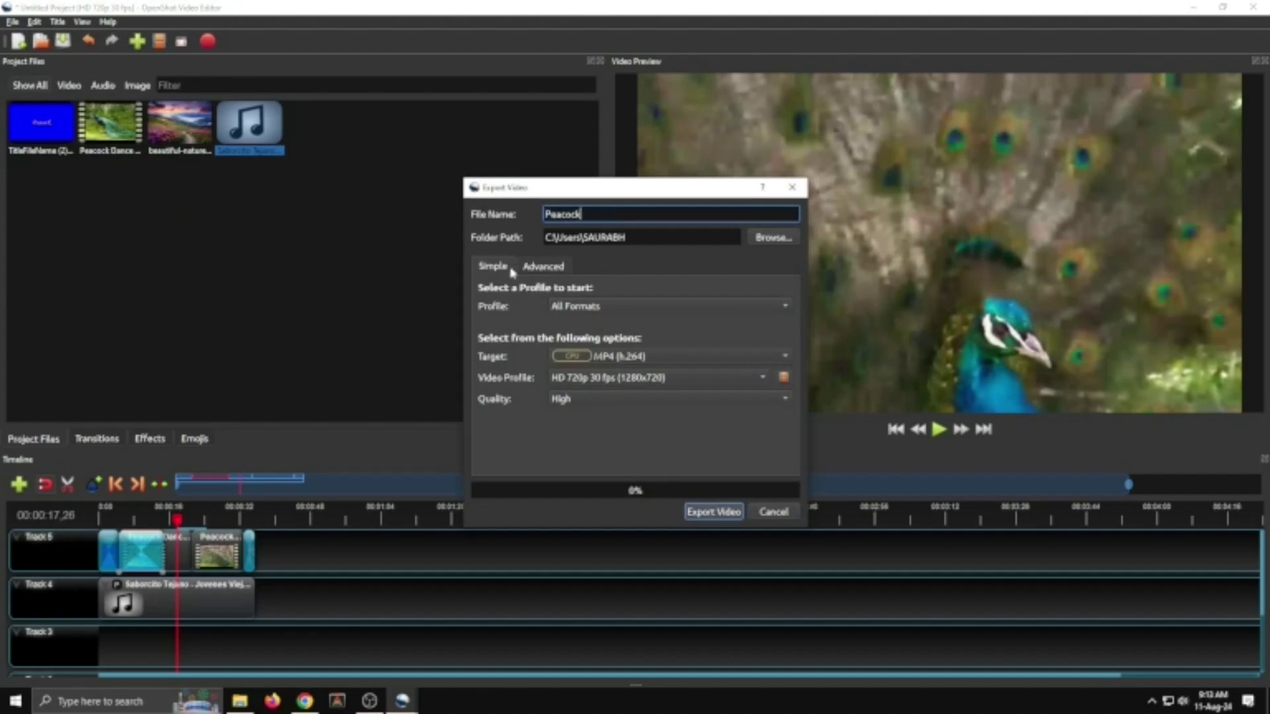
pyautogui.click(765, 239)
pyautogui.click(562, 295)
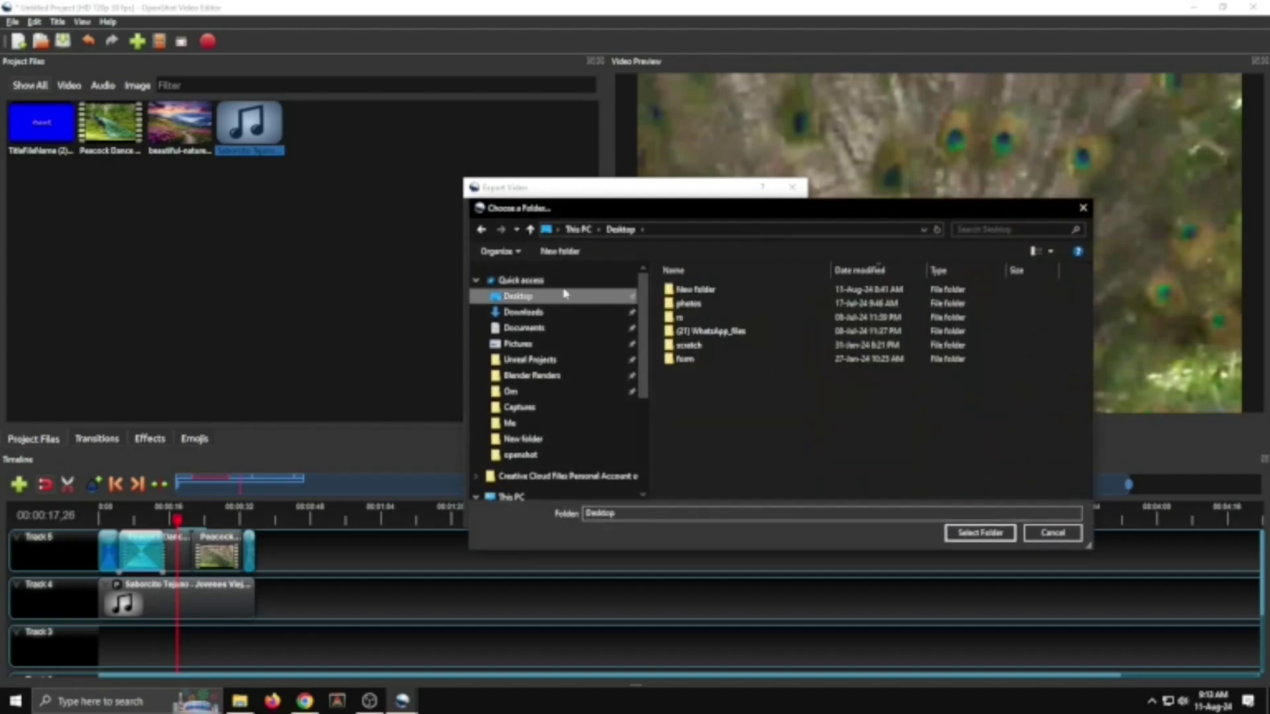
pyautogui.click(711, 289)
pyautogui.press('Return')
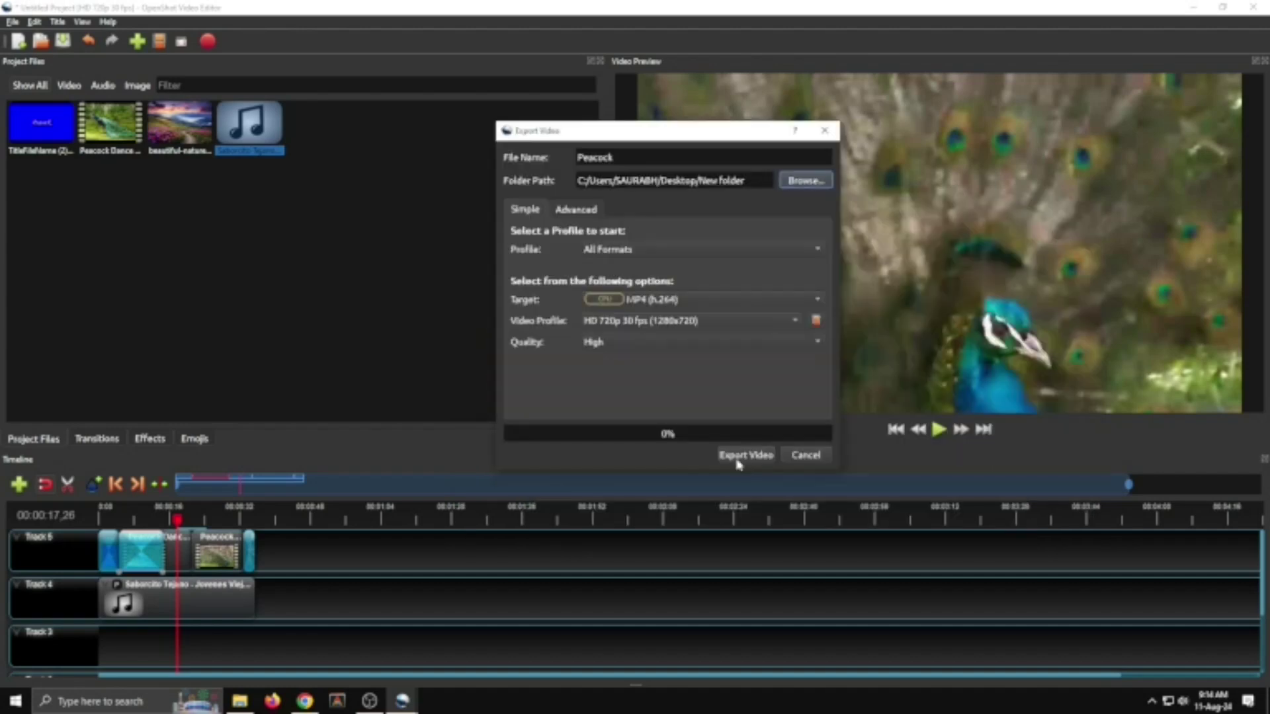
pyautogui.click(739, 458)
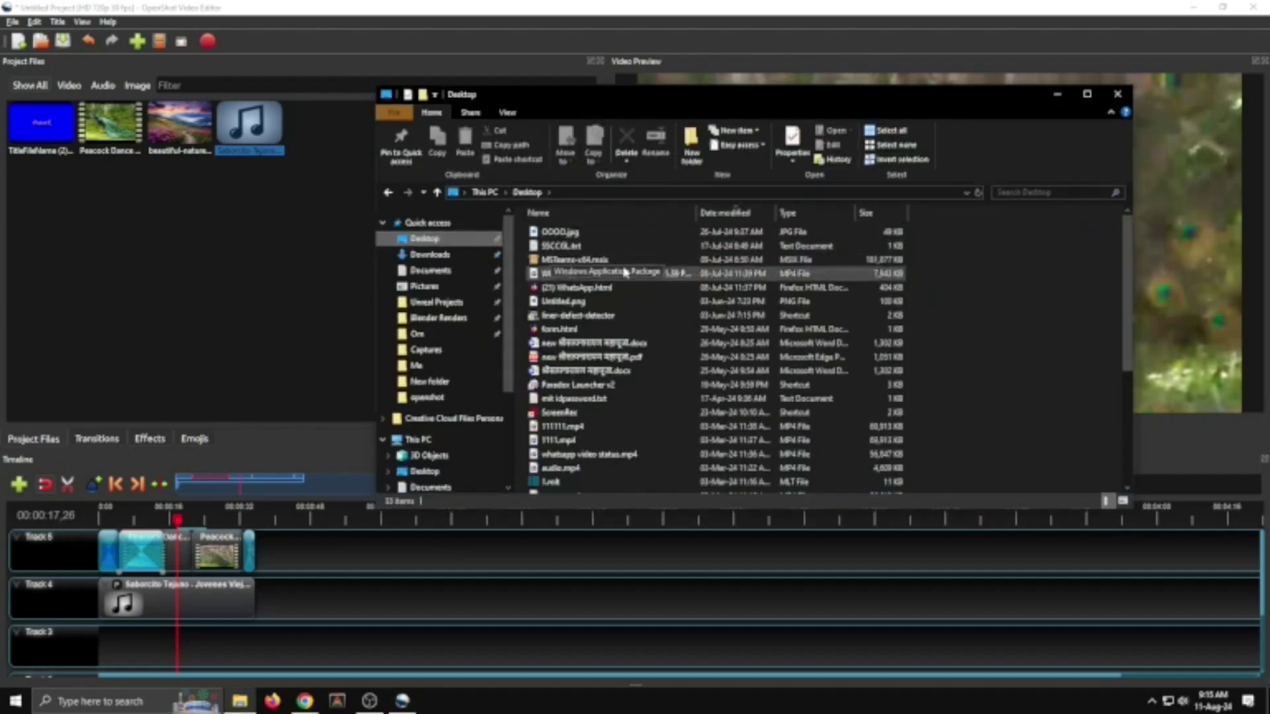
# Open New folder on the Desktop and select the exported 72.2 MB Peacock.mp4
pyautogui.moveTo(1123, 238); pyautogui.dragTo(1123, 360)
pyautogui.click(559, 417)
pyautogui.doubleClick(558, 417)
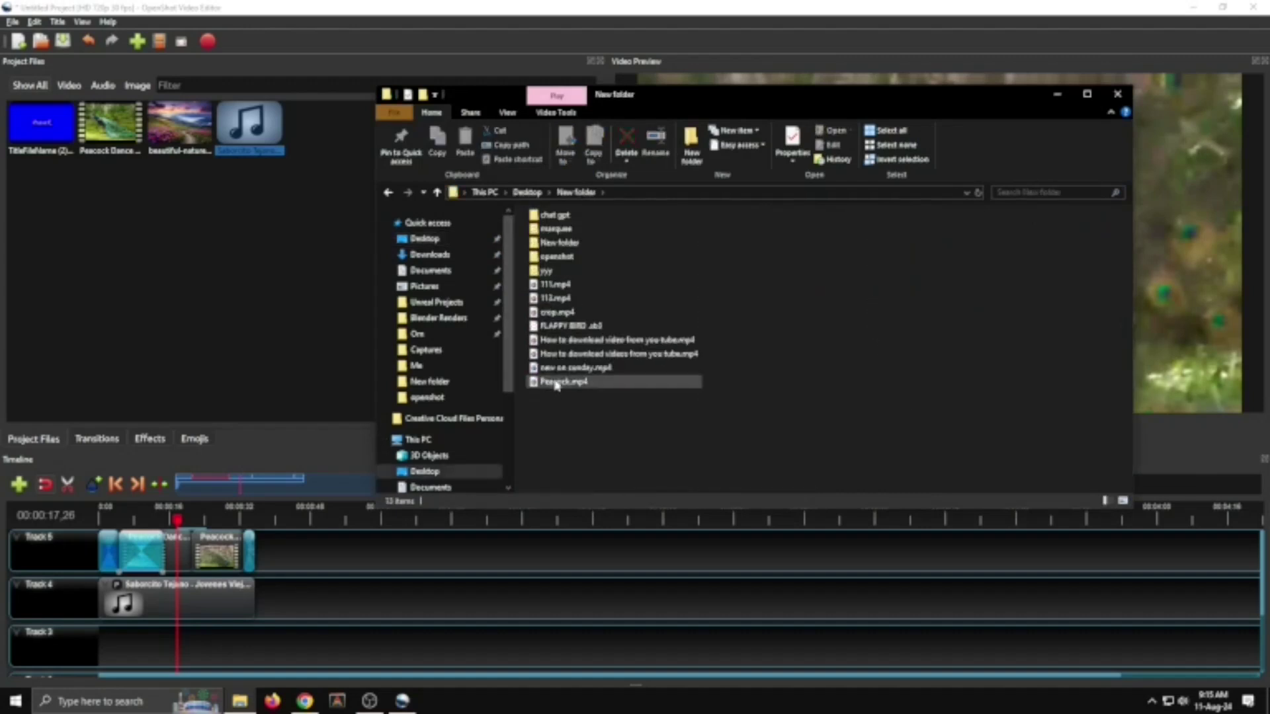
pyautogui.click(548, 384)
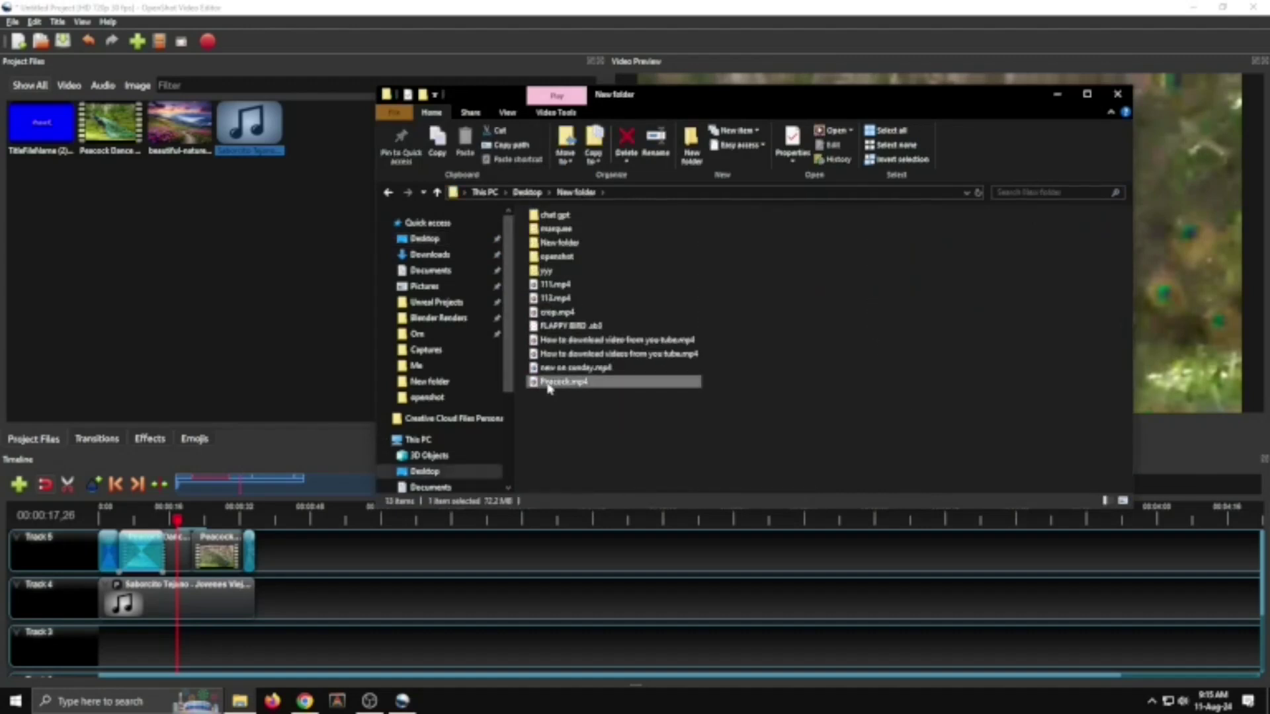